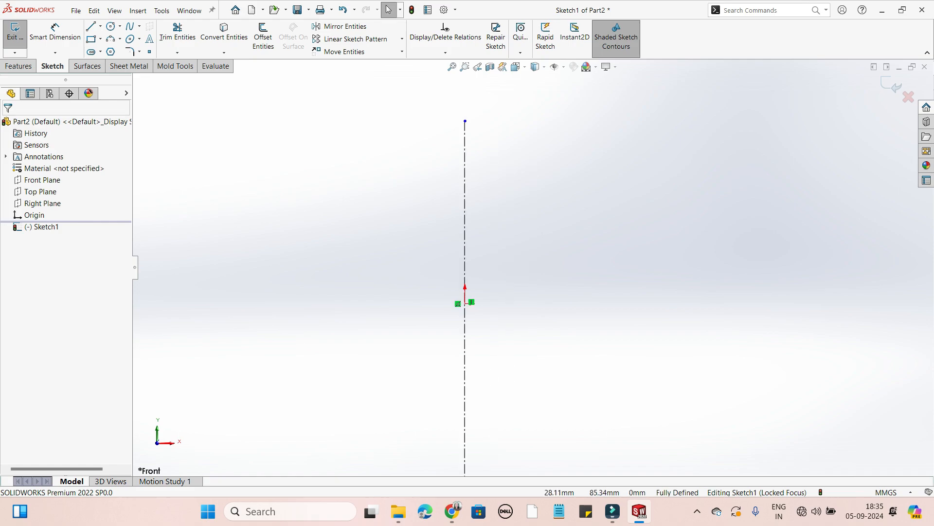
Stretch the vertical centerline so its upper endpoint sits about 124 mm above the origin.
drag(465, 121, 466, 77)
scroll(467, 77, up, 1)
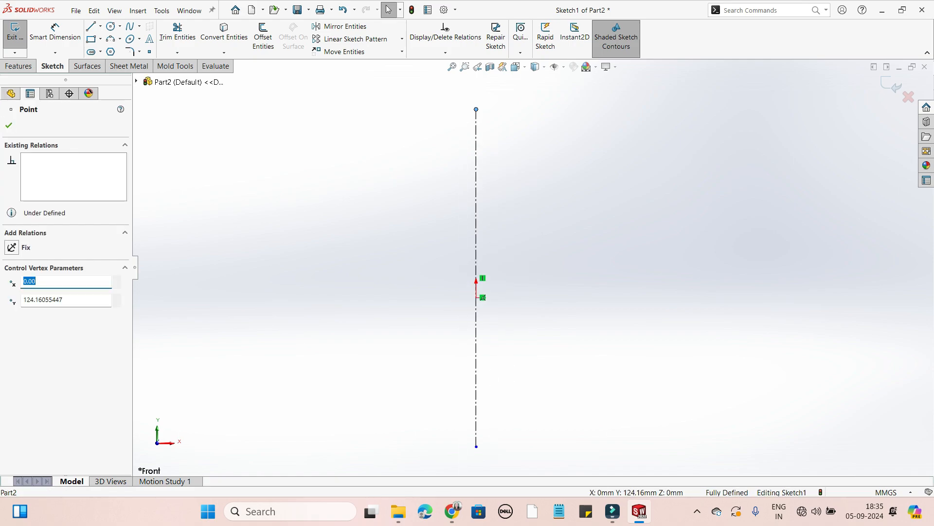
key(Escape)
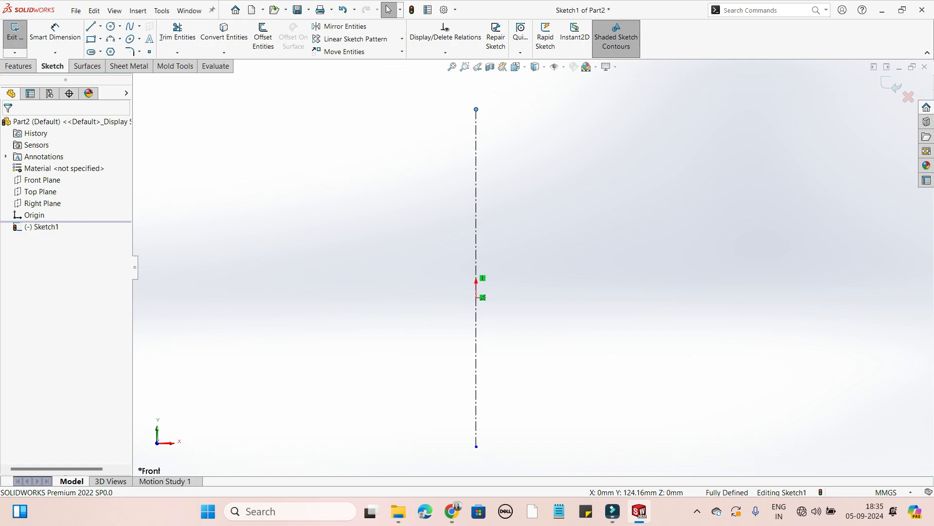
Sketch a closed L-shaped profile with slanted outer sides beside the centerline, base level with the origin, about 82 mm tall and reaching about 129 mm out.
key(l)
click(504, 297)
click(672, 298)
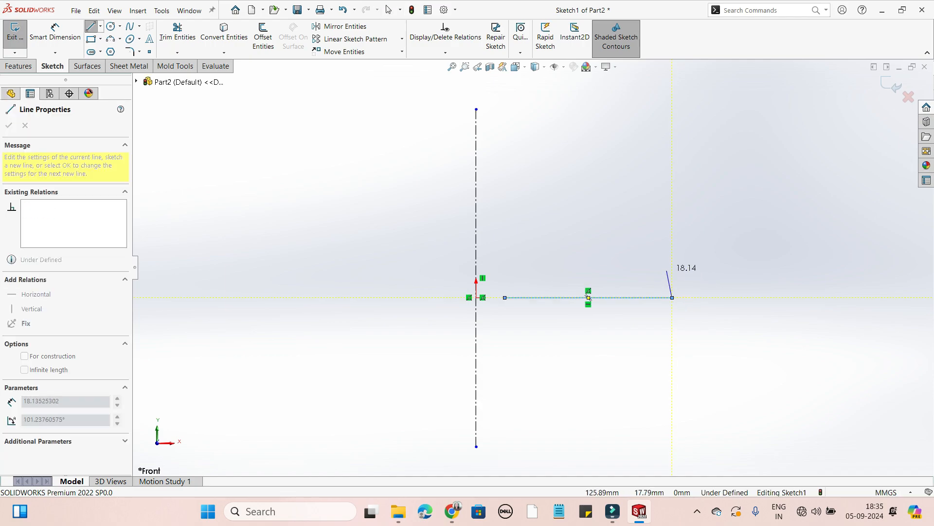
click(667, 270)
click(573, 270)
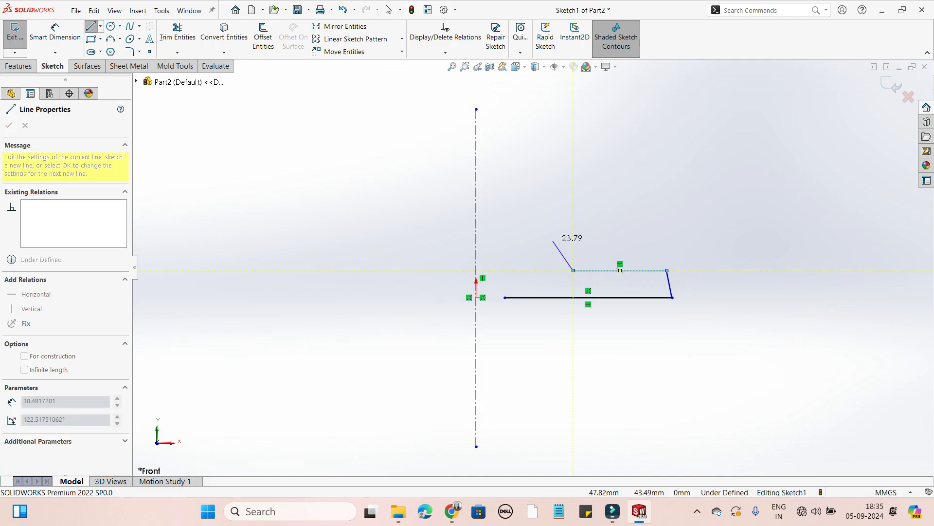
click(550, 173)
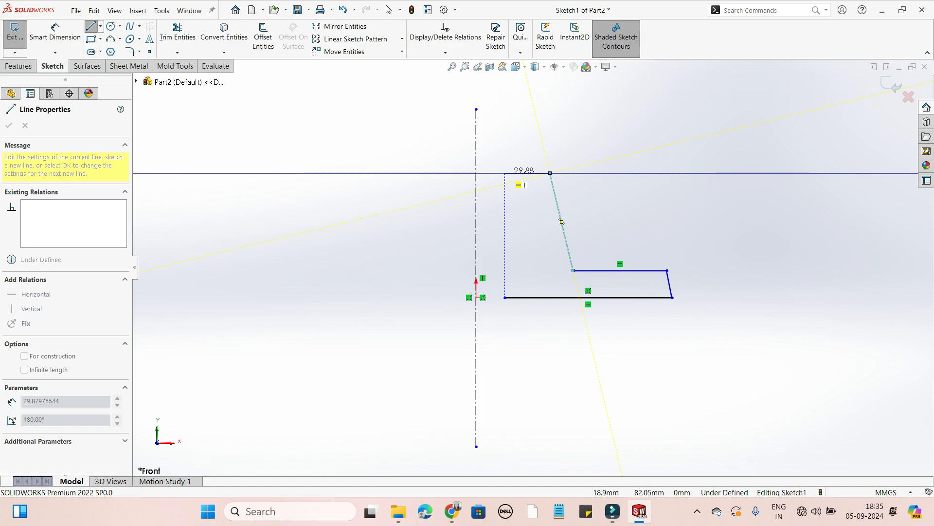
click(504, 173)
click(505, 297)
right_click(508, 298)
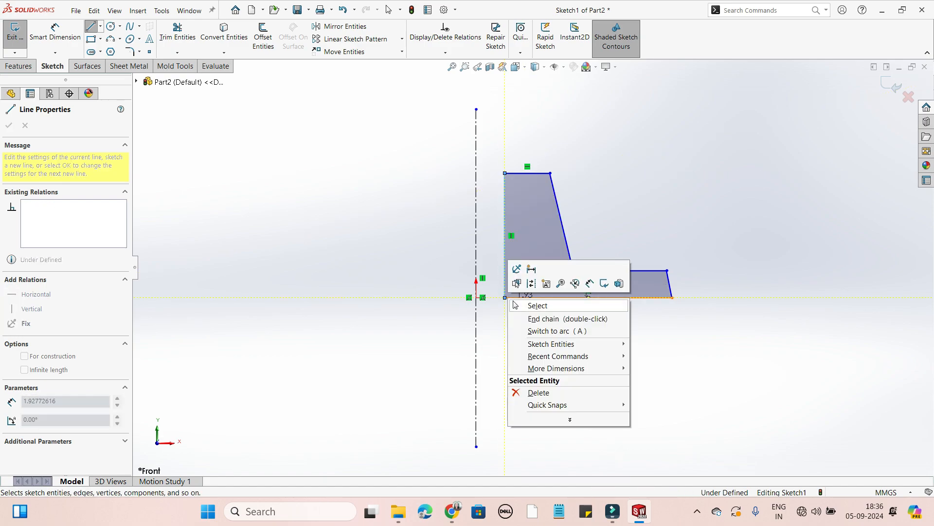
click(514, 305)
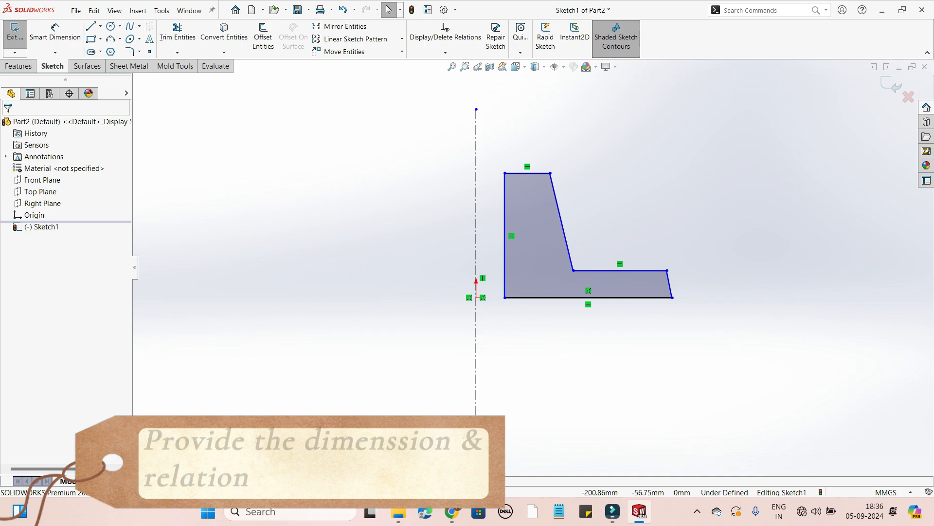
Dimension the horizontal distance from the origin to the profile's lower outer corner as 120 mm.
click(55, 32)
click(476, 297)
click(672, 298)
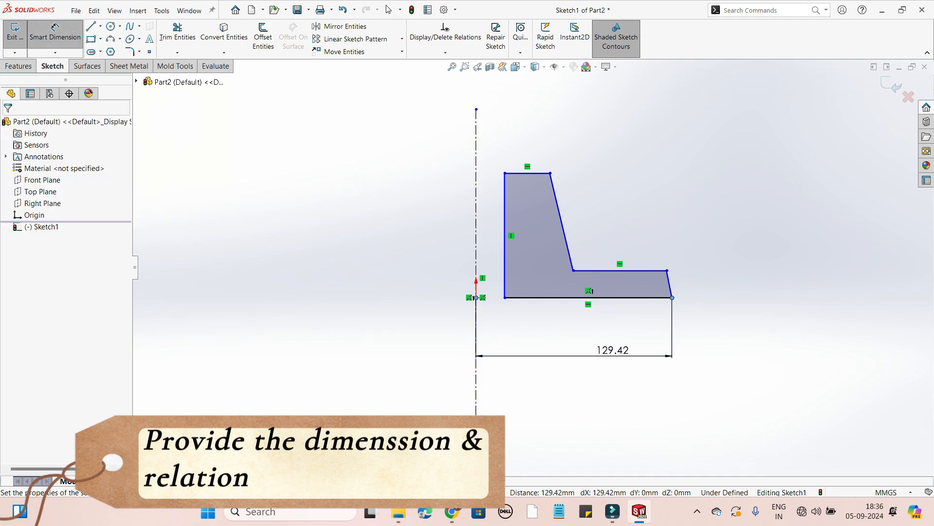
click(577, 355)
text(120)
key(Return)
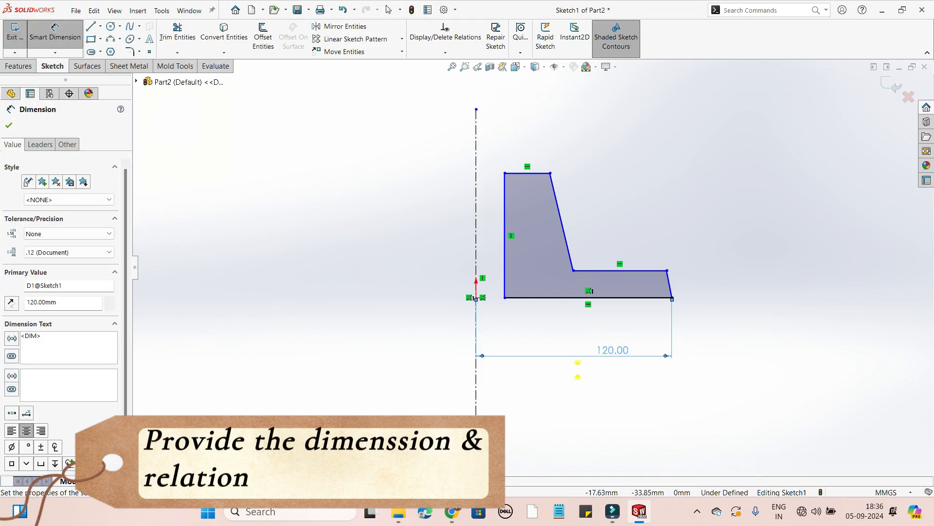
Dimension the horizontal distance from the origin to the profile's lower inner corner as 20 mm.
click(476, 298)
click(505, 297)
click(506, 421)
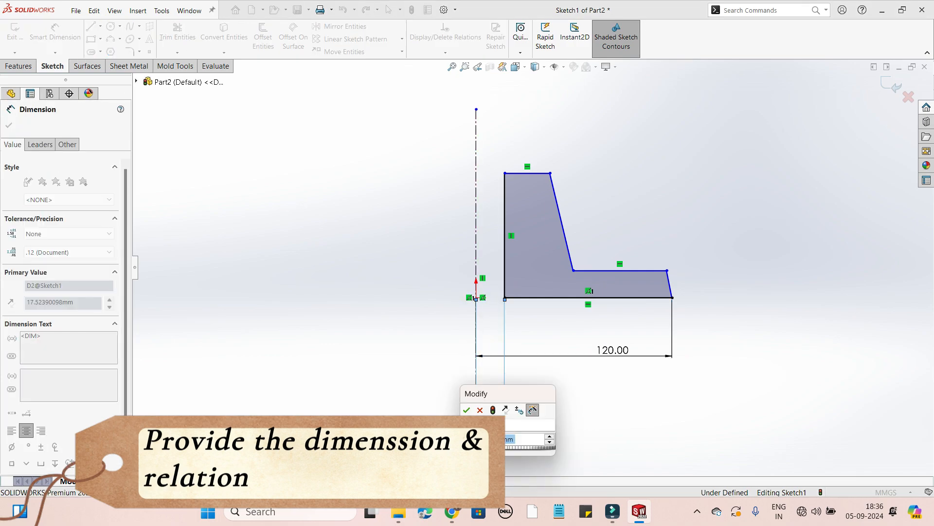
text(20)
key(Return)
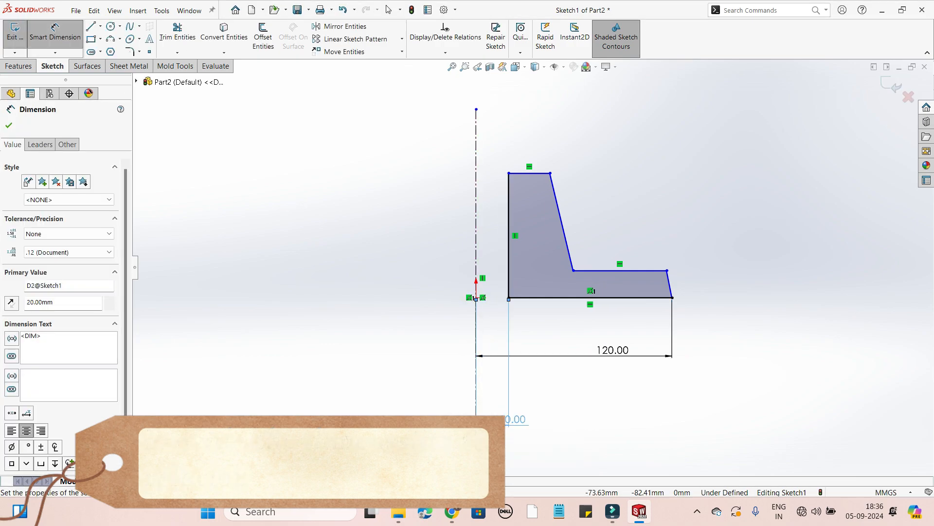
Dimension the horizontal distance from the origin to the outer end of the profile's top edge as 50 mm.
click(476, 298)
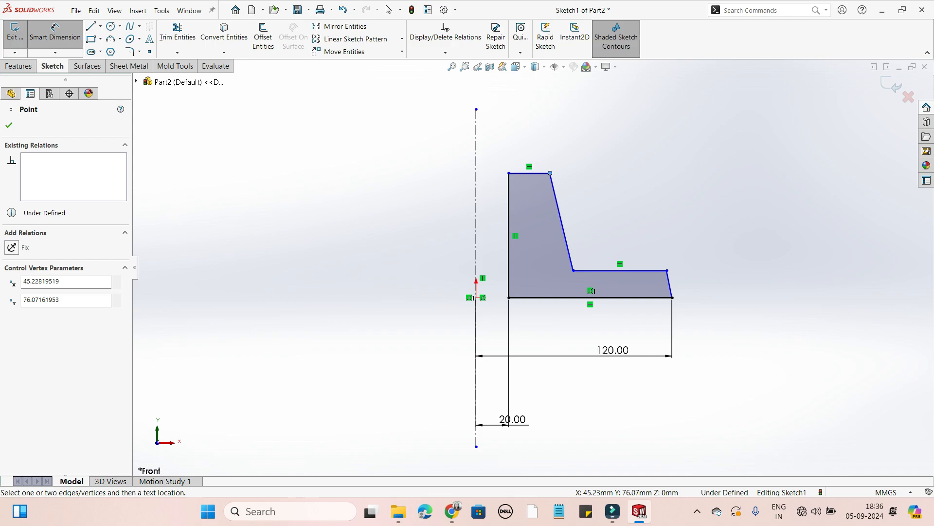
click(551, 173)
click(520, 139)
text(50)
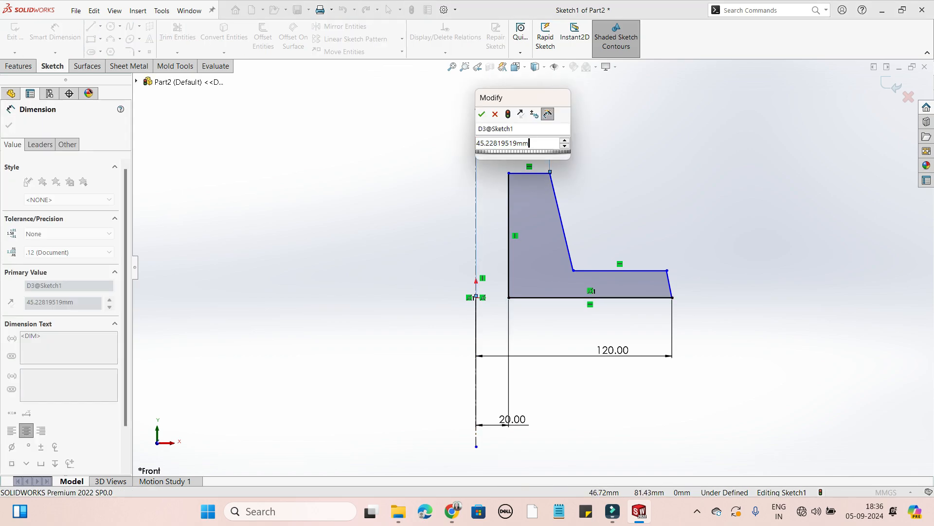
key(Return)
click(9, 125)
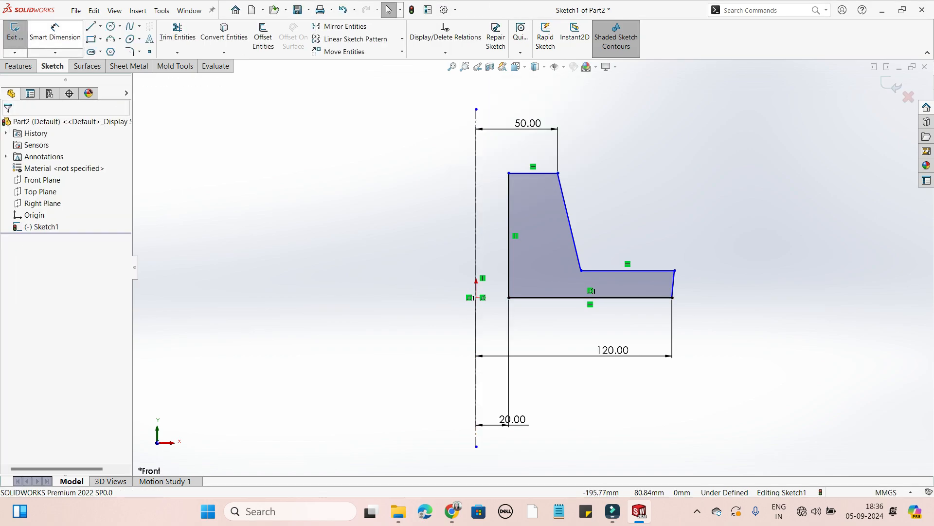
Dimension the profile's overall height between its top and bottom edges as 80 mm.
click(55, 32)
click(538, 173)
click(547, 298)
click(755, 319)
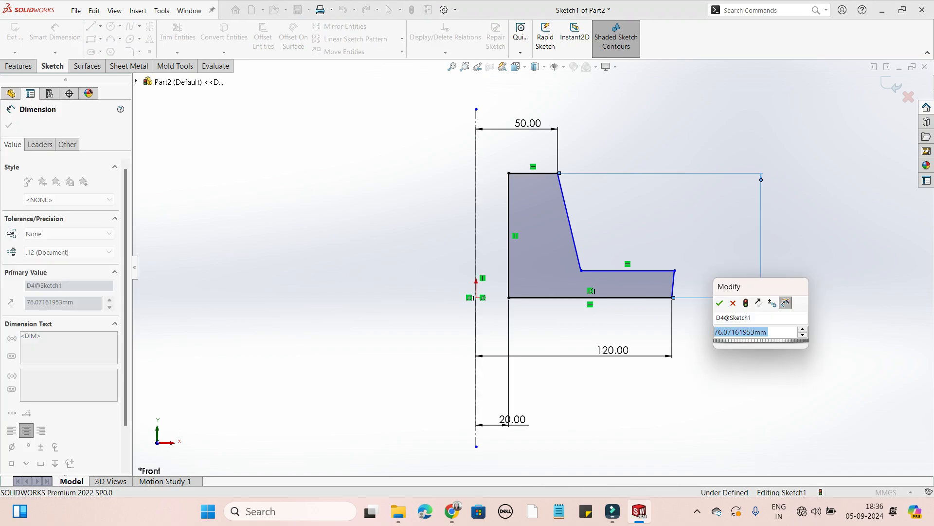
text(80)
key(Return)
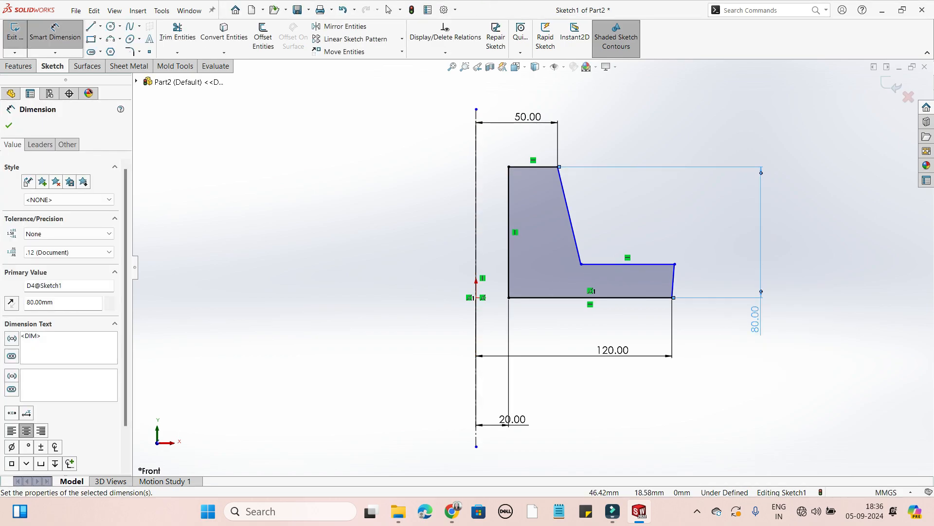
key(Escape)
Move the flange's upper outer corner inward and dimension its horizontal distance from the origin as 110 mm.
drag(675, 264, 664, 264)
click(9, 125)
click(55, 32)
click(664, 264)
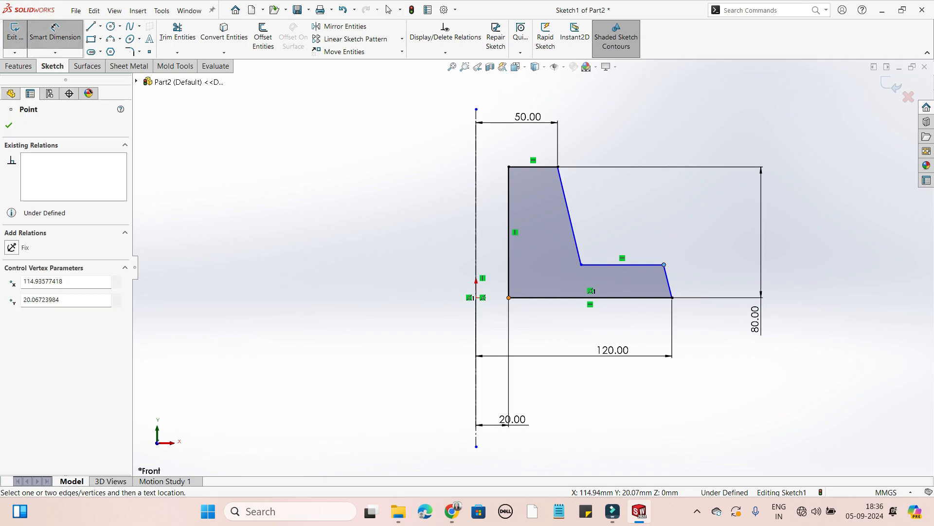
click(476, 298)
click(579, 390)
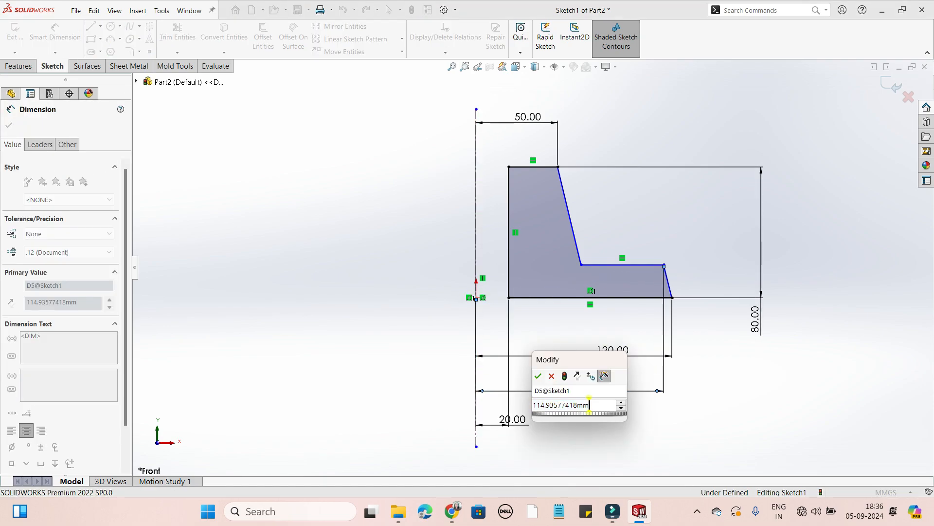
text(1)
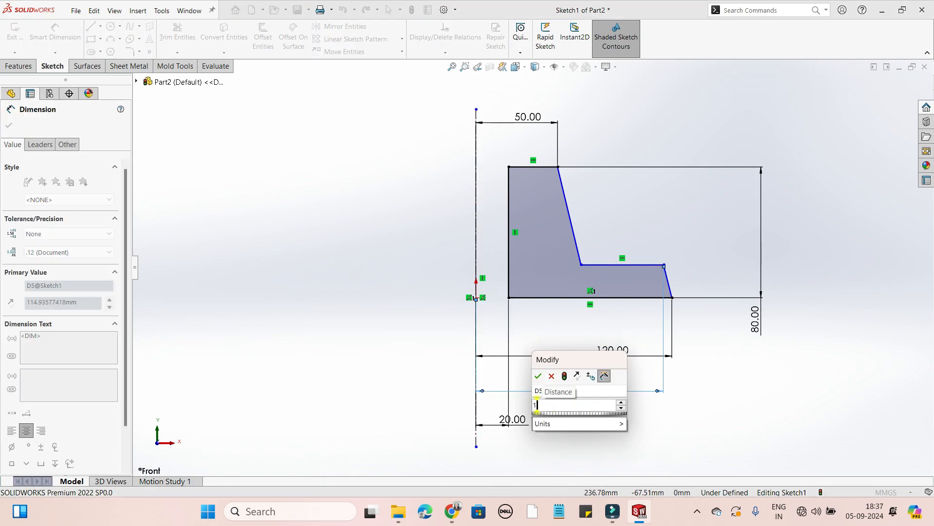
text(10)
key(Return)
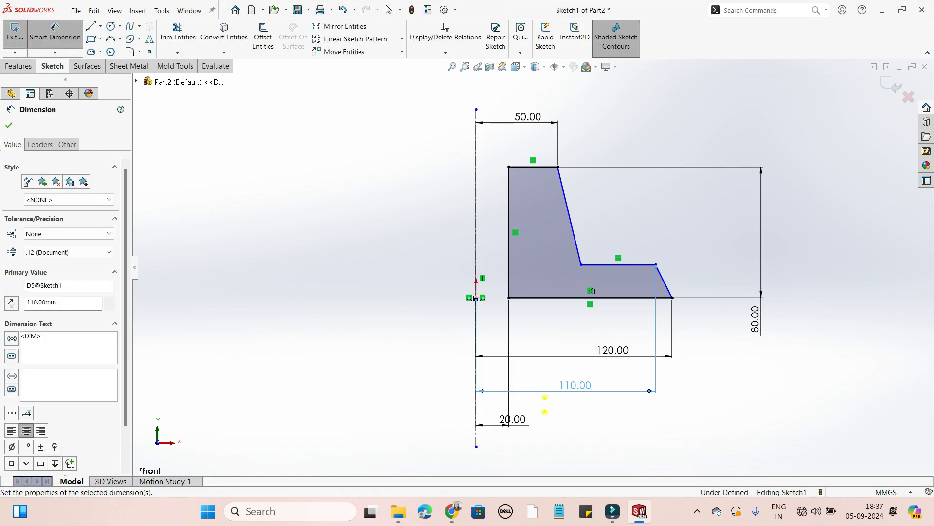
key(Escape)
Dimension the flange thickness from its upper outer corner to the bottom edge as 20 mm.
click(656, 264)
click(628, 297)
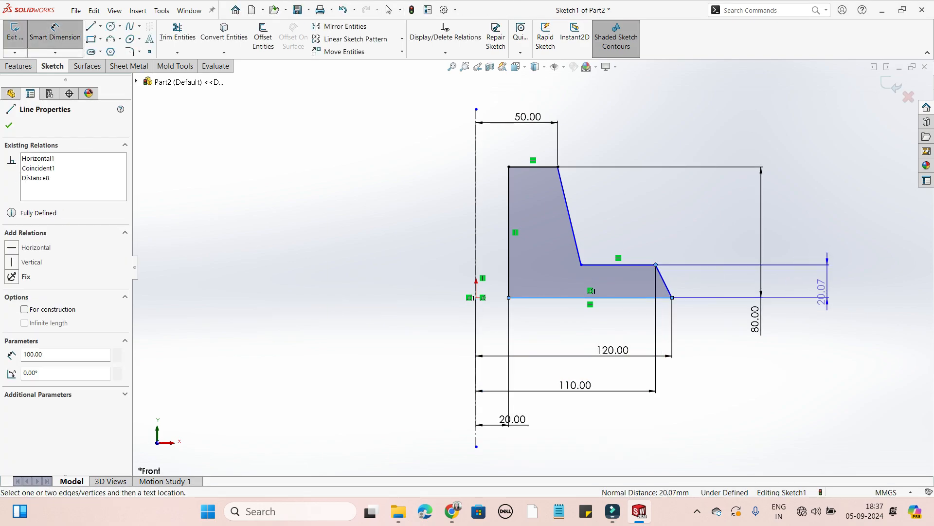
click(774, 281)
text(20.00mm)
key(Return)
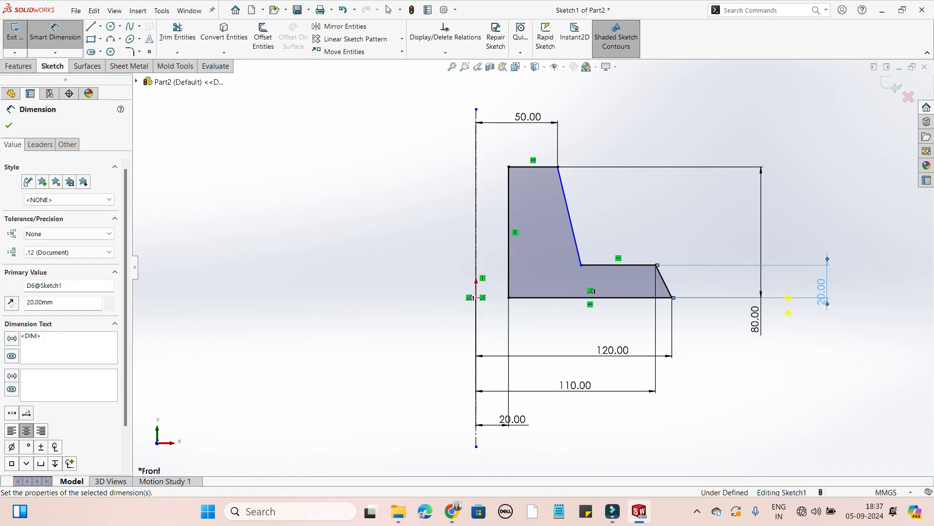
Dimension the horizontal distance from the origin to the corner where the hub meets the flange as 50 mm.
click(581, 265)
click(477, 295)
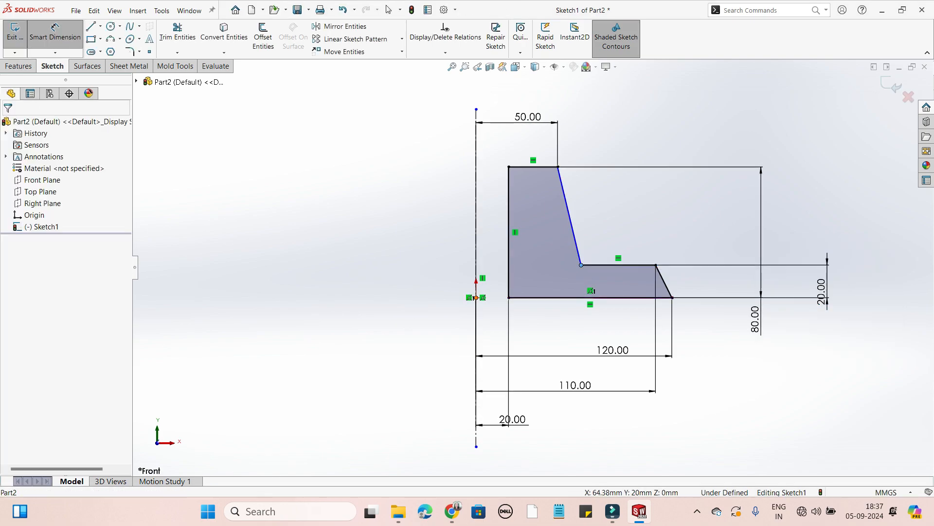
click(528, 332)
double_click(530, 346)
text(50)
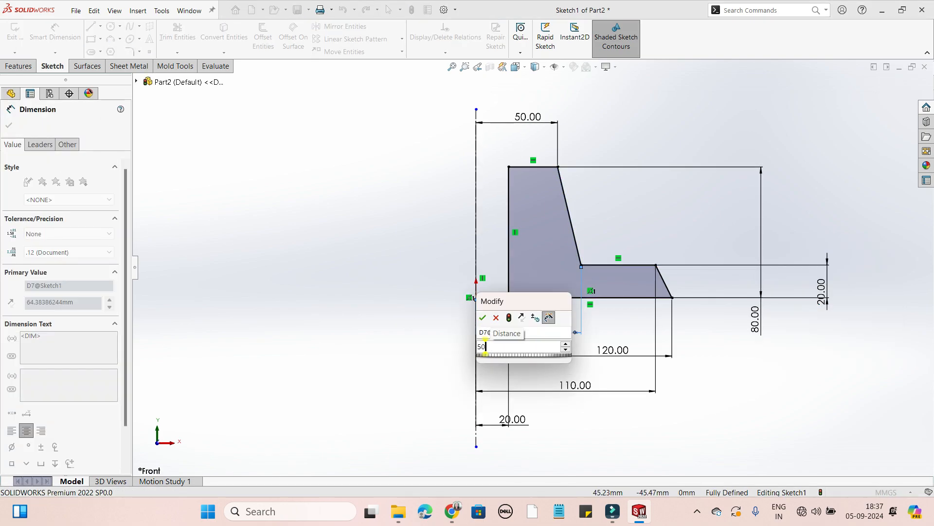
key(Return)
Set the horizontal distance from the origin to the hub-flange corner to 55 mm.
double_click(514, 328)
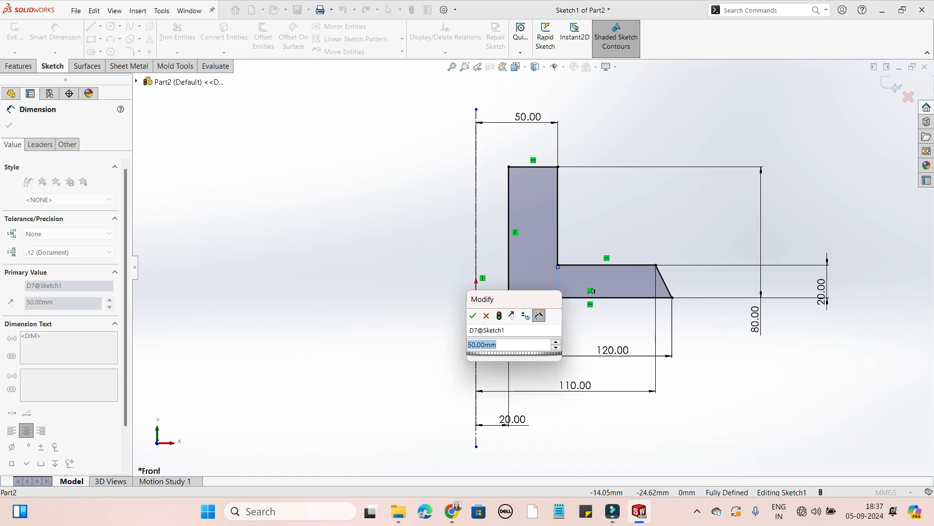
text(55)
key(Return)
click(9, 125)
Exit the sketch and set up a Revolved Boss/Base of the L-shaped profile about the vertical centerline.
scroll(584, 249, up, 3)
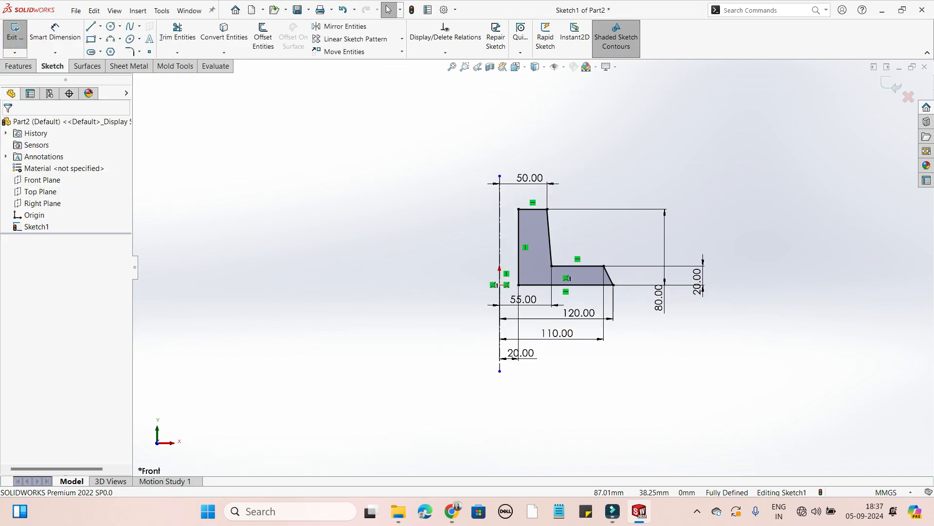
middle_drag(645, 192, 618, 214)
scroll(657, 302, down, 2)
mouse_move(648, 276)
middle_down()
mouse_move(643, 297)
mouse_move(654, 292)
middle_up()
click(890, 86)
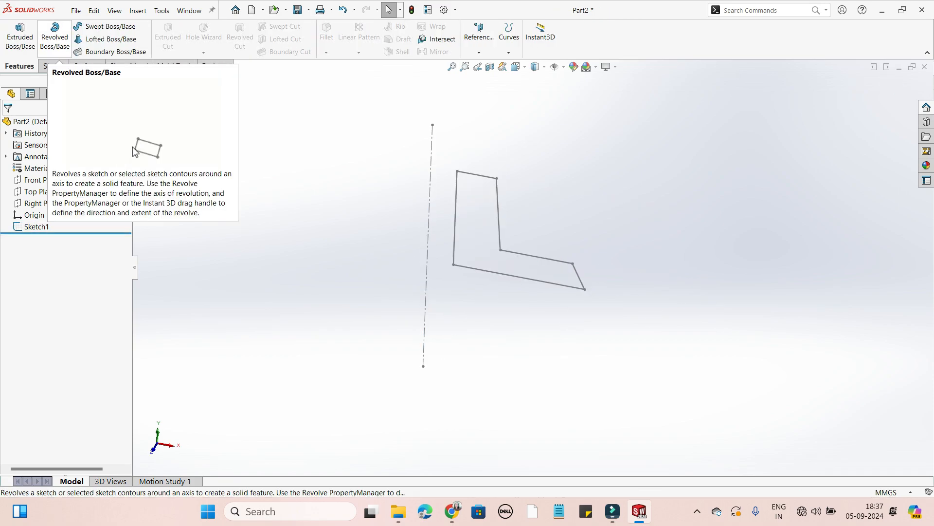
click(55, 37)
click(9, 125)
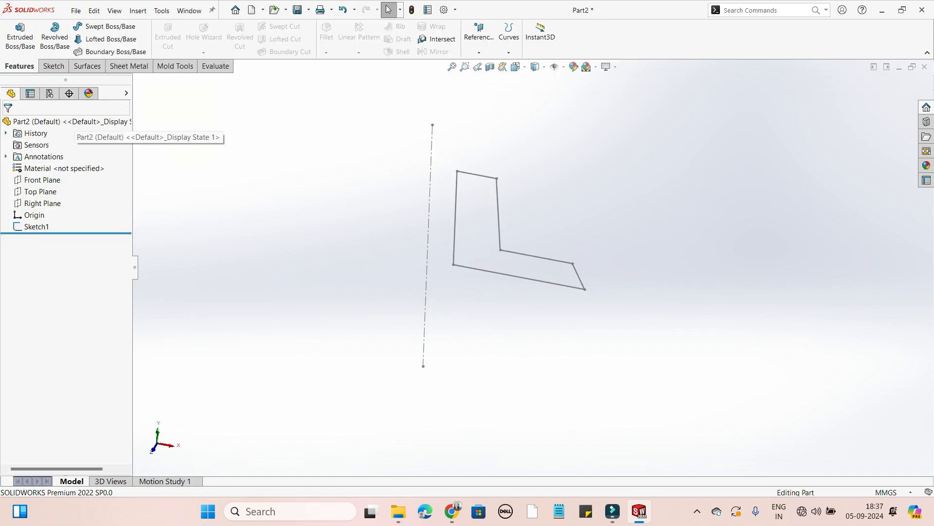
click(54, 37)
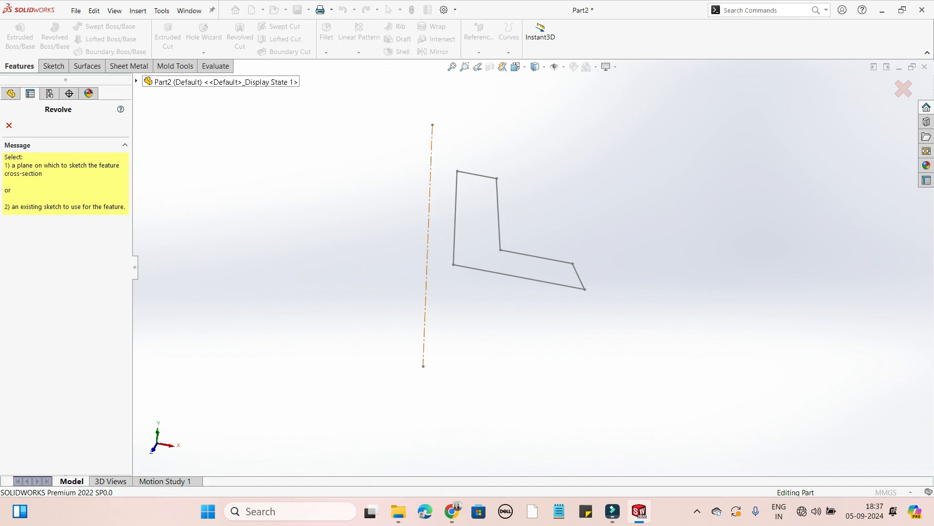
click(494, 242)
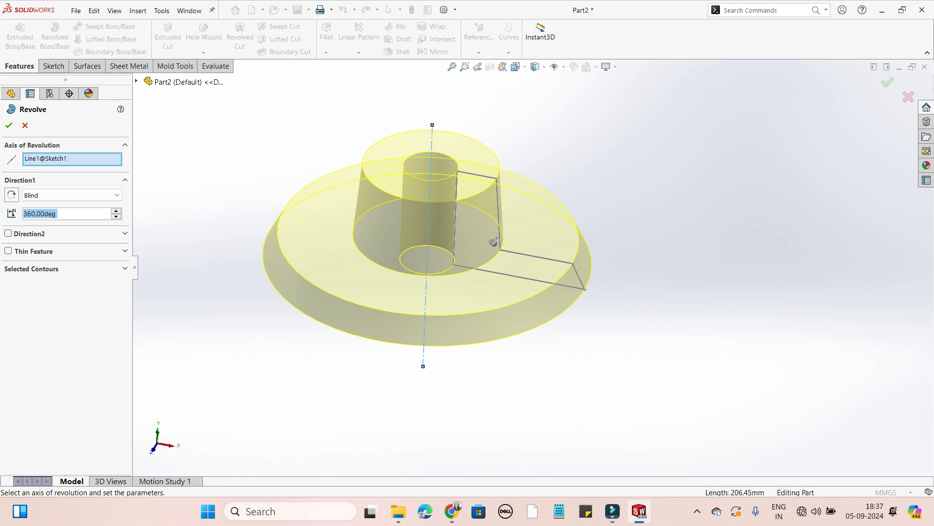
mouse_move(493, 242)
middle_down()
mouse_move(480, 246)
mouse_move(493, 241)
middle_up()
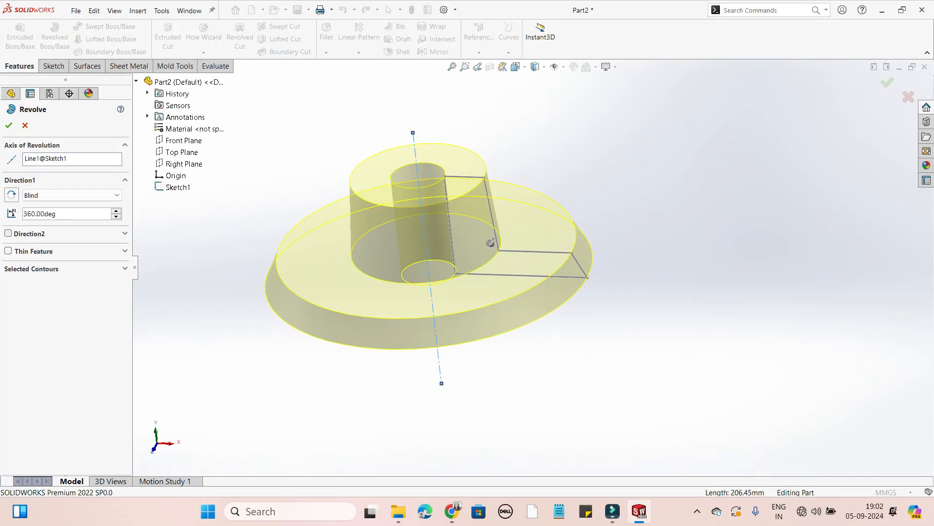
middle_drag(490, 243, 494, 244)
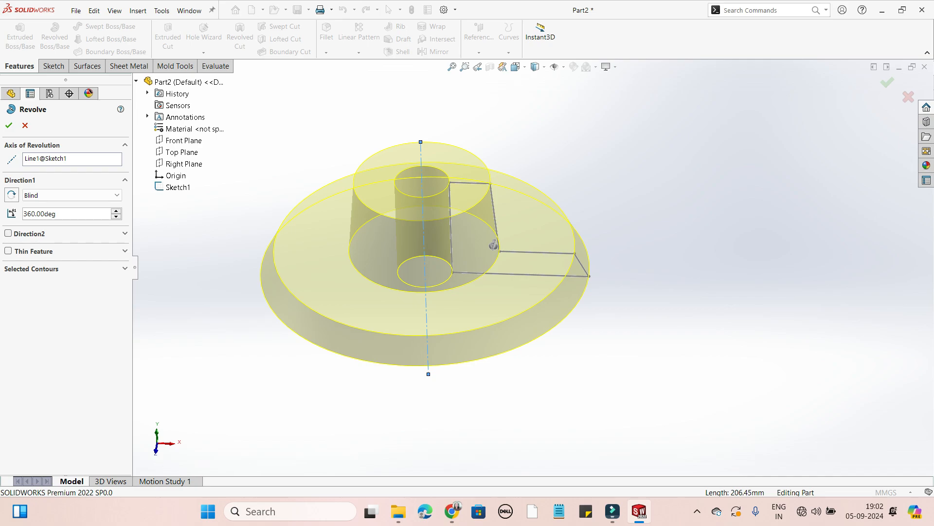
Enable Direction 2 for the revolve and set the Direction 1 angle to 180°.
click(7, 233)
click(23, 265)
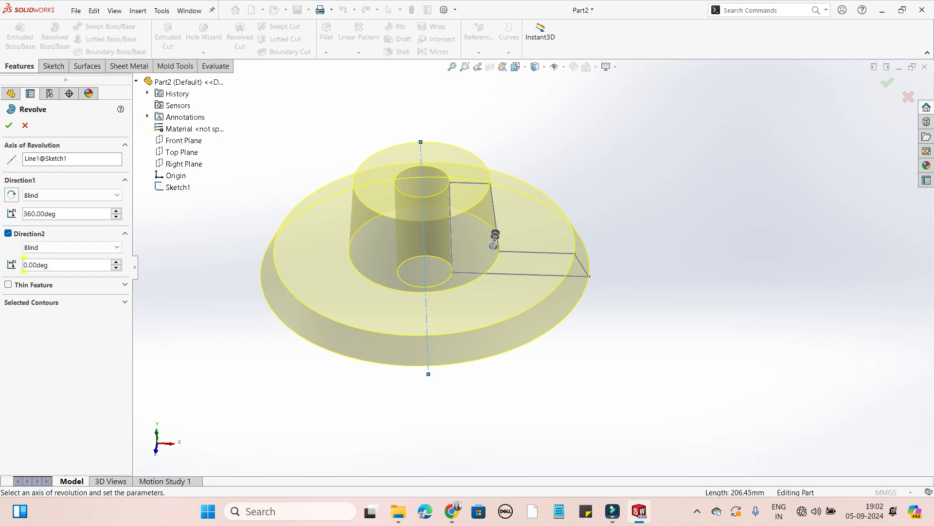
double_click(56, 214)
text(180)
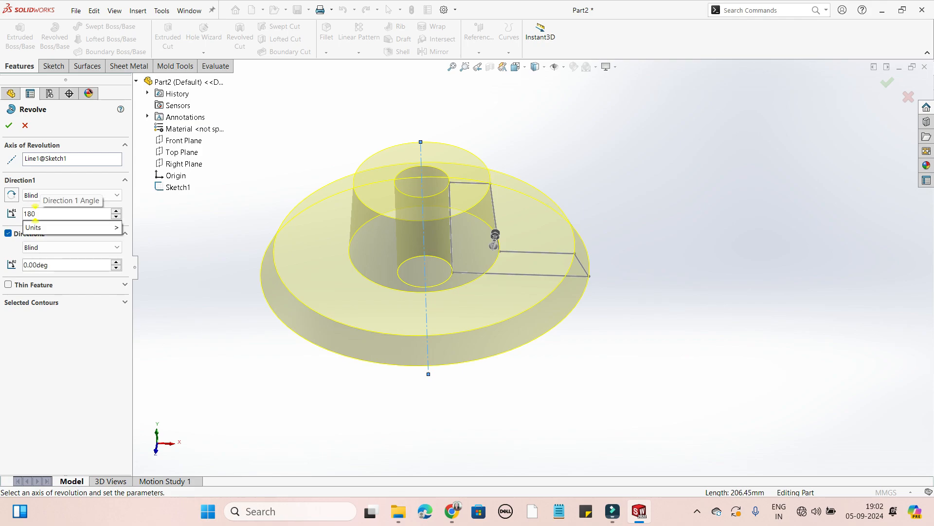
key(Tab)
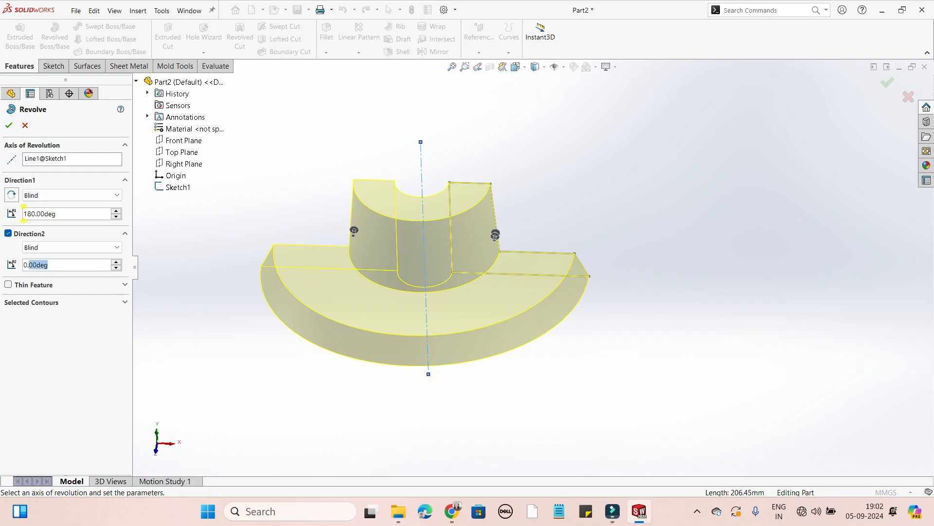
Set the revolve's Direction 2 angle to 60° and accept the feature.
middle_drag(389, 272, 516, 331)
click(48, 264)
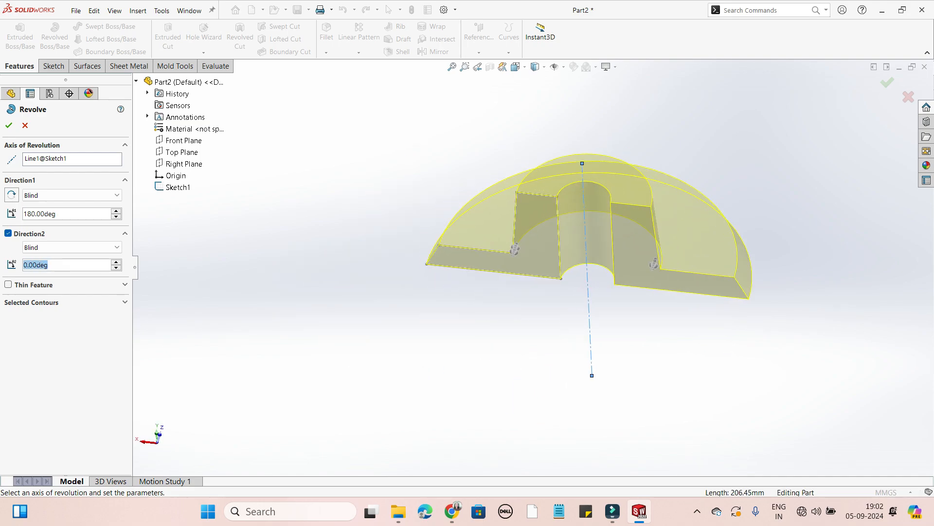
text(60)
key(Return)
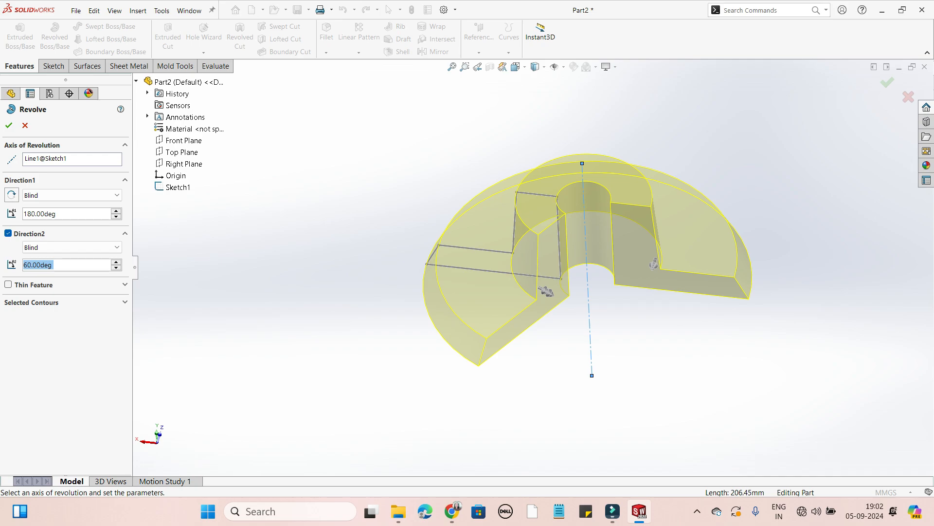
click(9, 125)
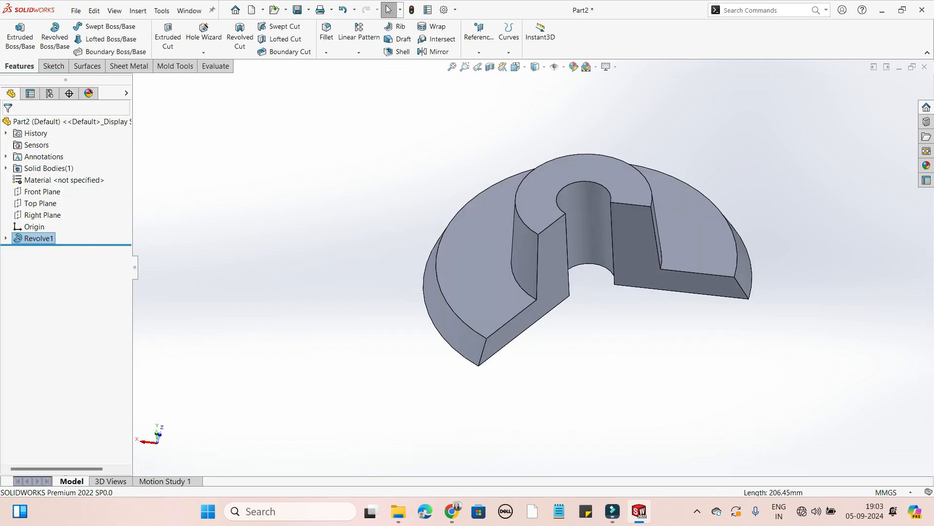
mouse_move(584, 273)
middle_down()
mouse_move(581, 233)
mouse_move(623, 258)
mouse_move(584, 265)
middle_up()
key(Escape)
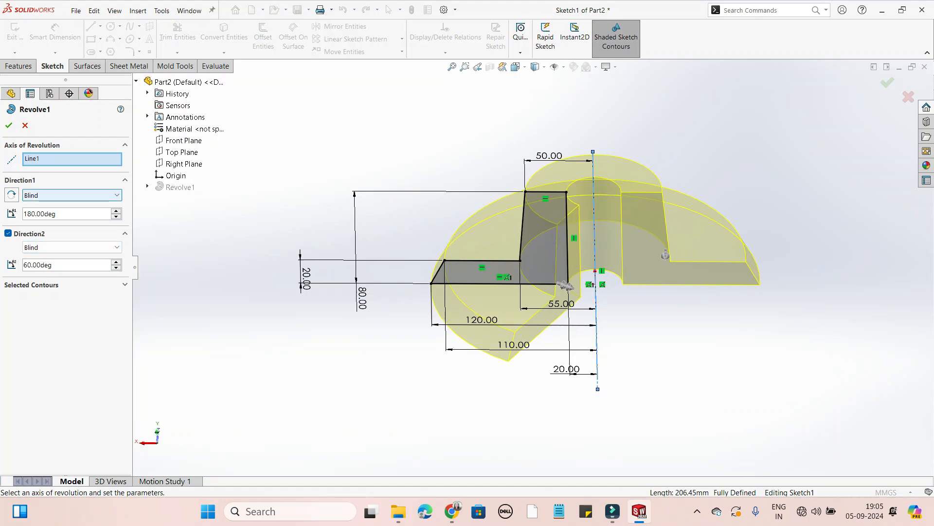
Disable Direction 2 of the revolve and set the Direction 1 angle to 60°.
click(72, 195)
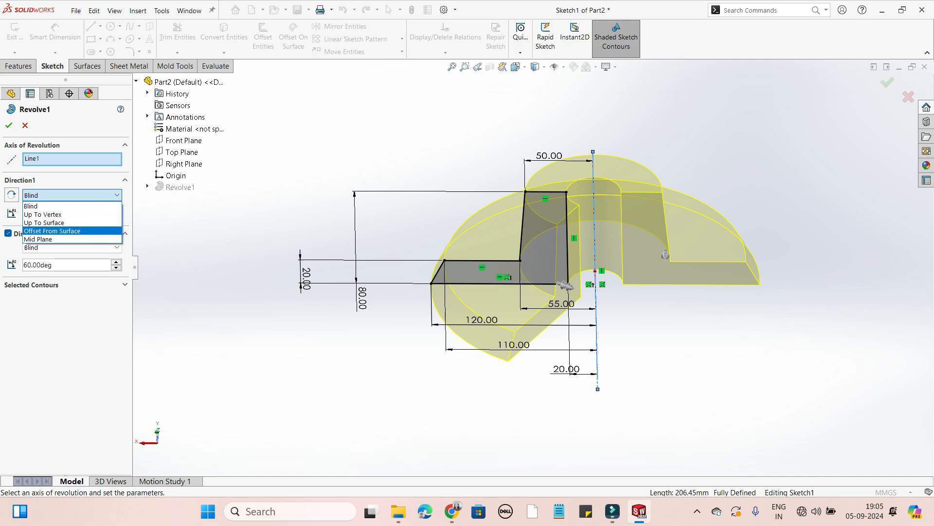
click(72, 195)
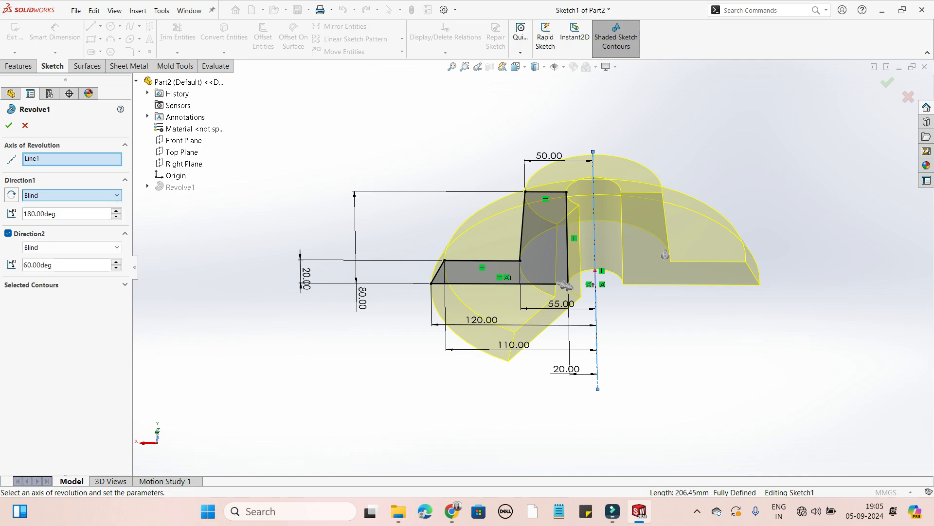
click(8, 234)
mouse_move(584, 292)
middle_down()
mouse_move(614, 297)
mouse_move(584, 297)
middle_up()
double_click(71, 213)
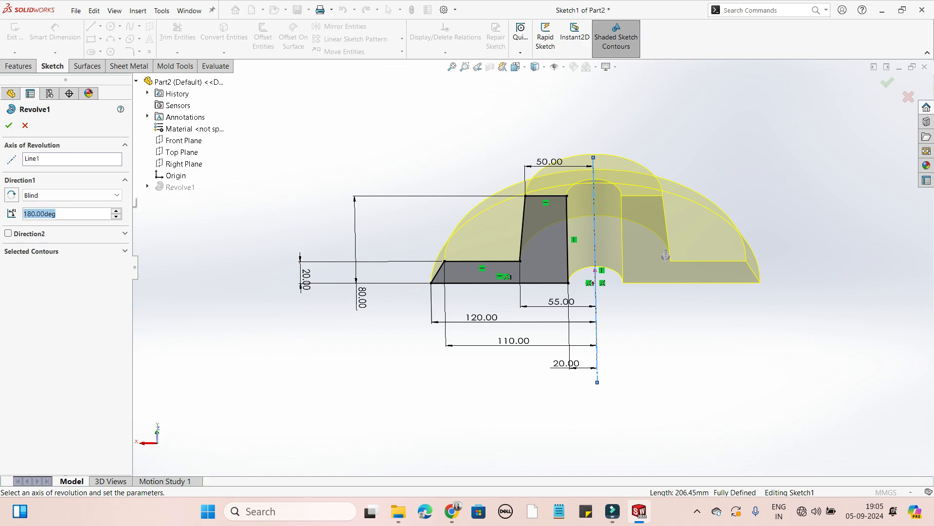
text(60.)
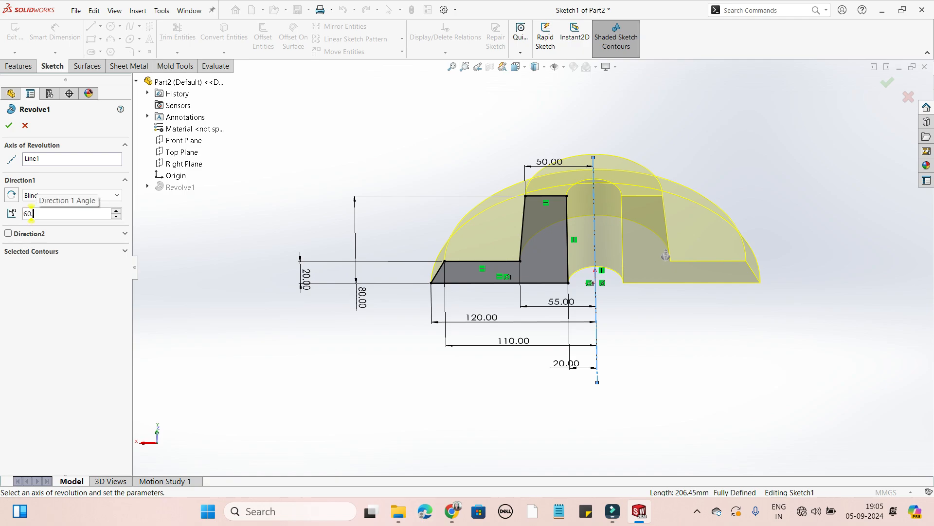
key(BackSpace)
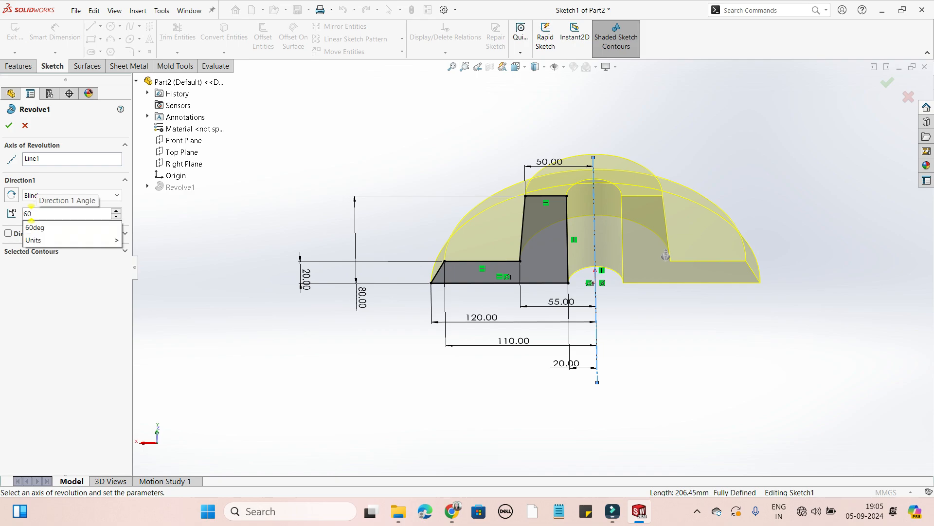
key(Return)
Change the revolve's Direction 1 end condition to Up To Surface, using the Right Plane as the limit, and accept the feature.
middle_drag(665, 255, 575, 213)
click(68, 195)
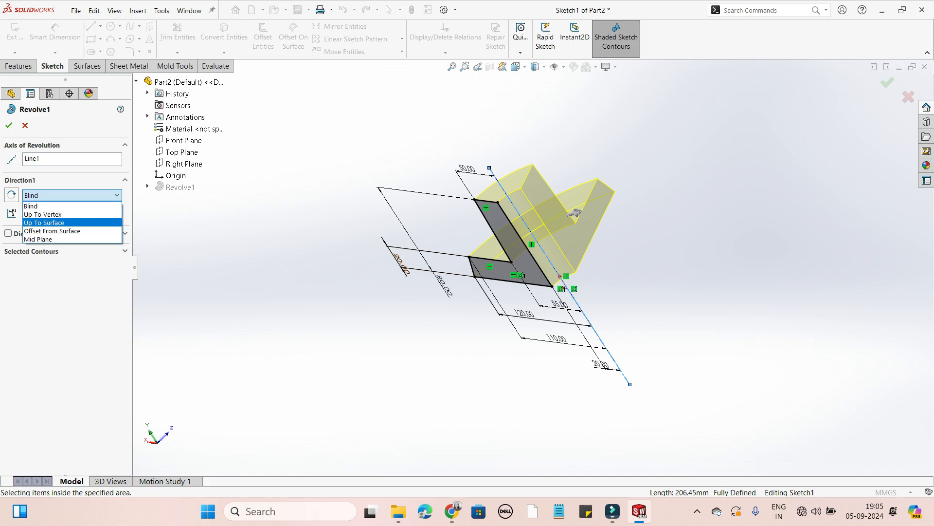
click(68, 222)
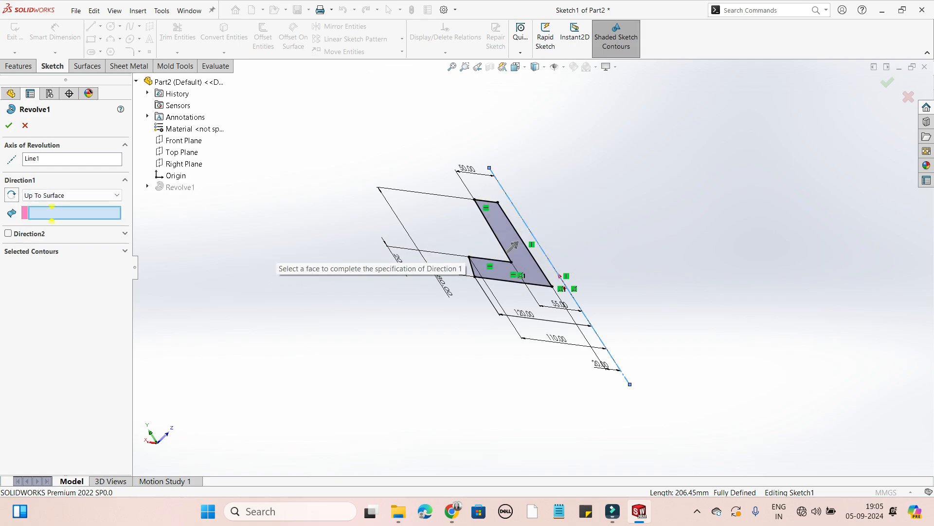
middle_drag(276, 254, 344, 254)
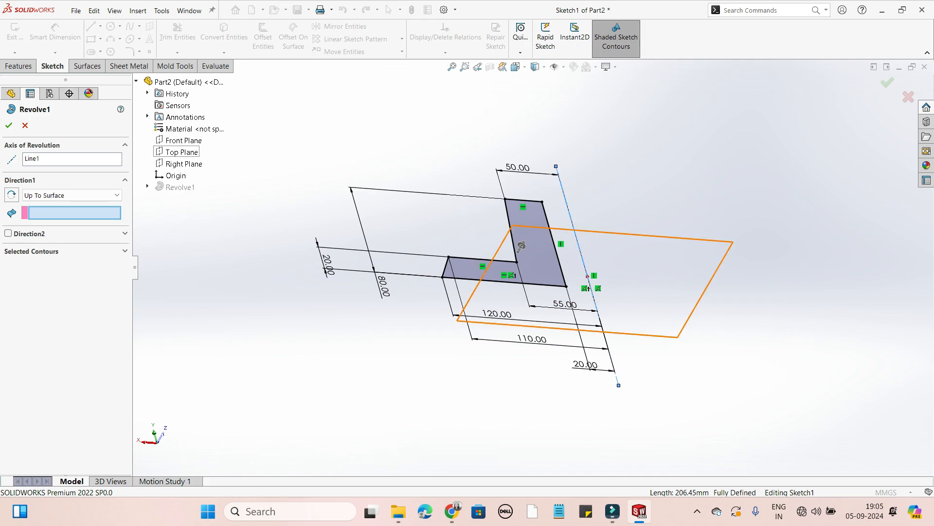
mouse_move(522, 246)
middle_down()
mouse_move(540, 247)
mouse_move(515, 250)
middle_up()
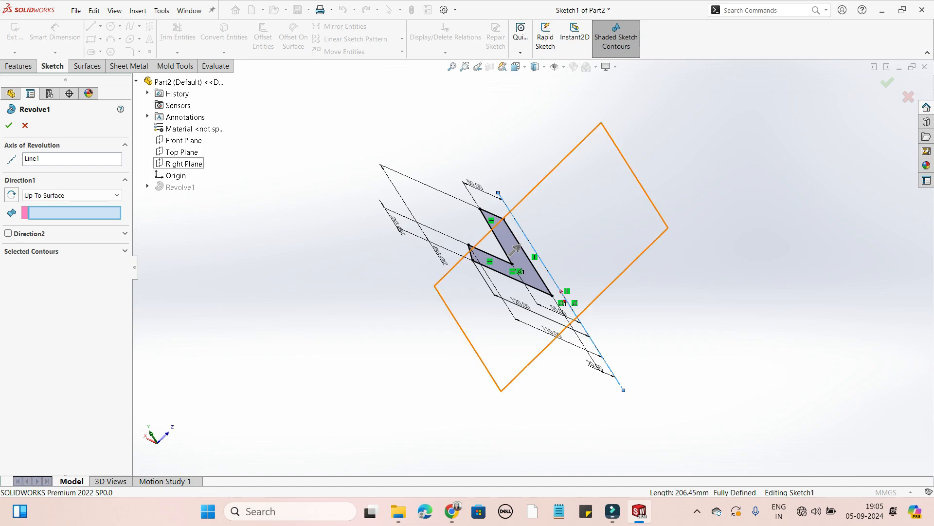
click(184, 163)
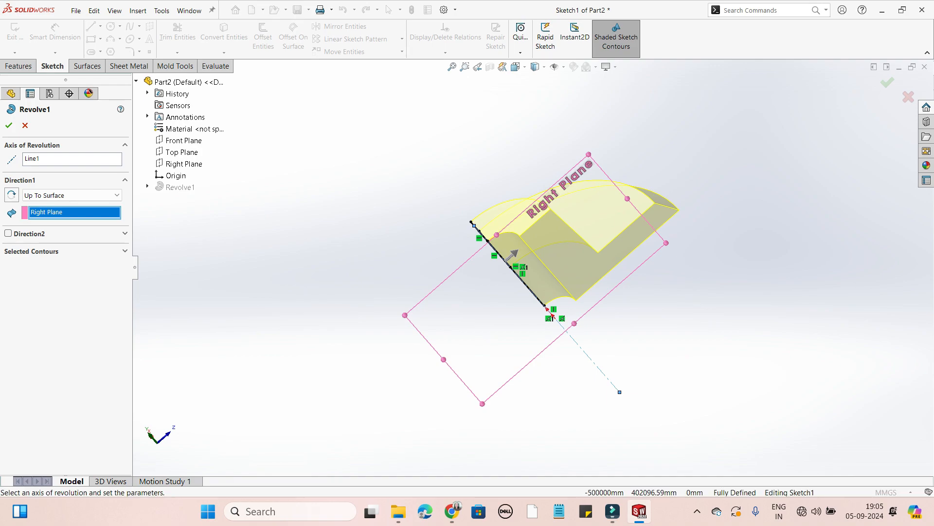
middle_drag(540, 190, 625, 275)
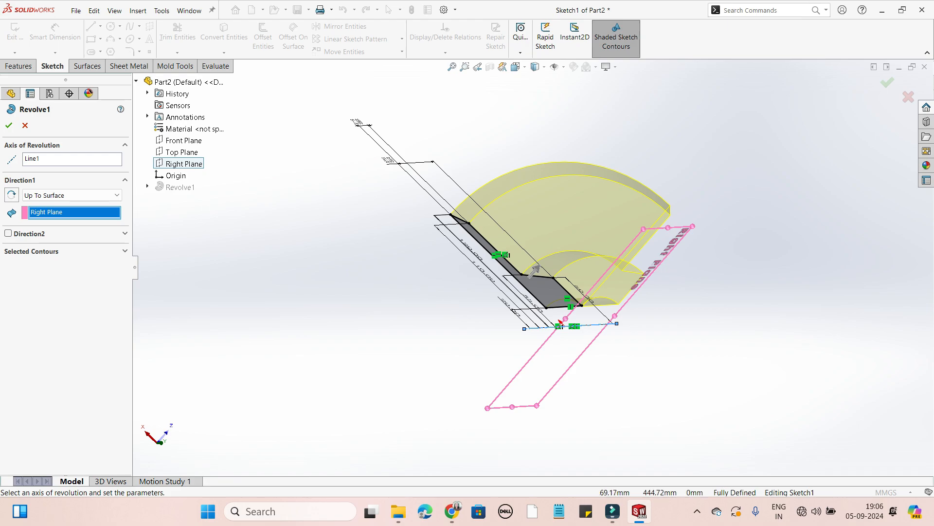
middle_drag(535, 270, 535, 260)
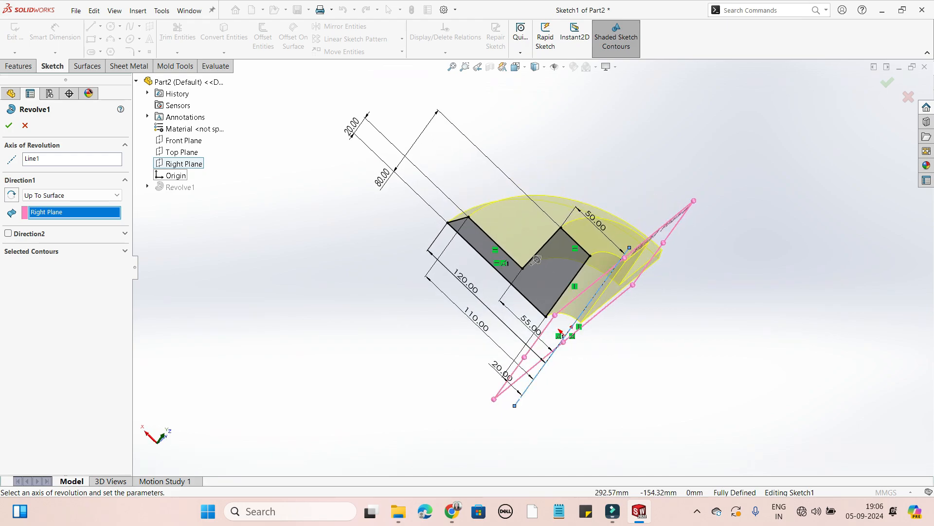
key(Return)
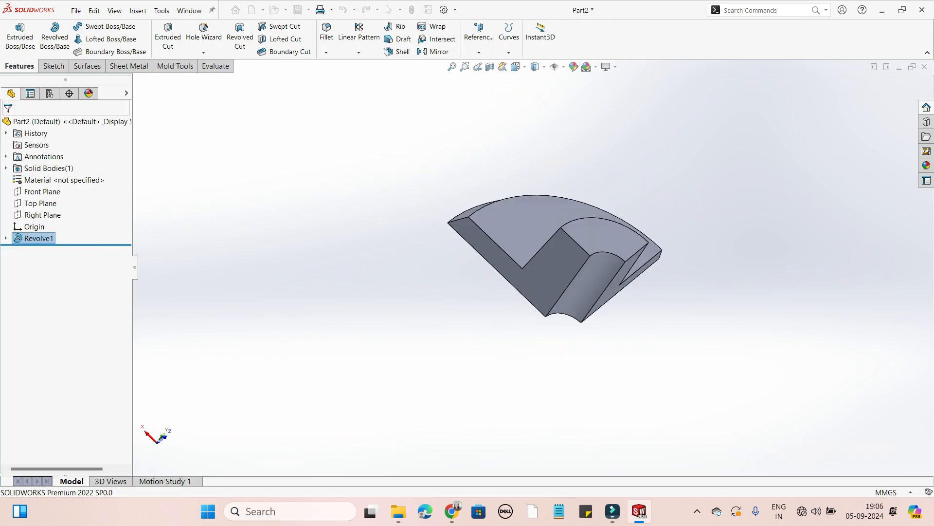
middle_drag(550, 219, 524, 231)
scroll(533, 267, up, 2)
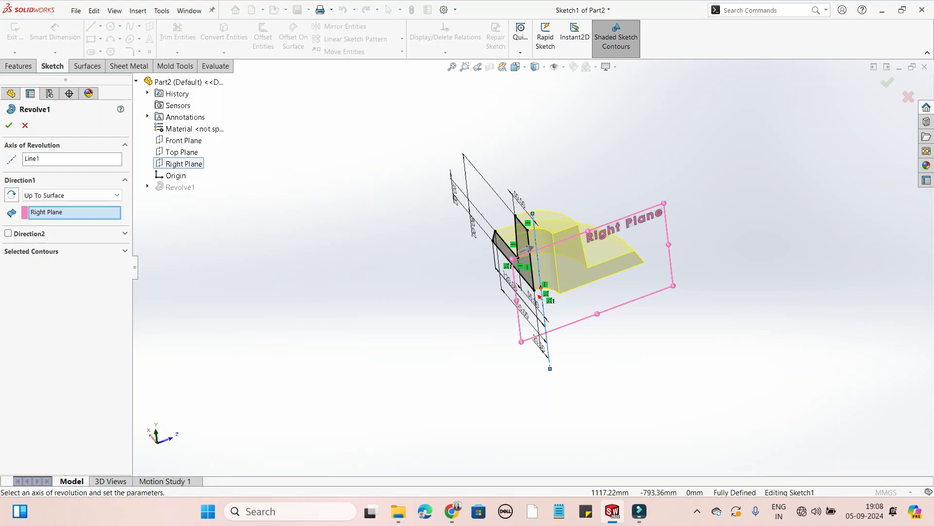
Switch the revolve's Direction 1 end condition to Offset From Surface, keeping the Right Plane as the reference.
middle_drag(211, 309, 233, 399)
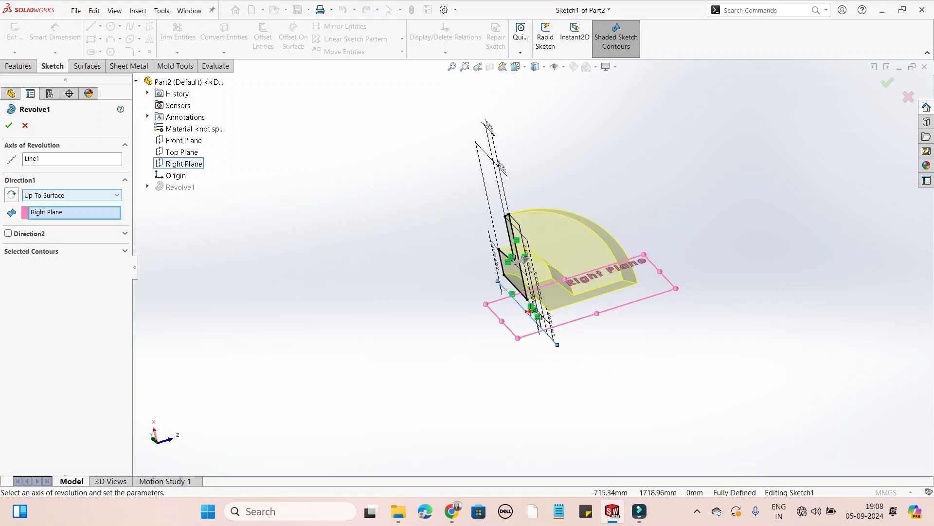
click(71, 195)
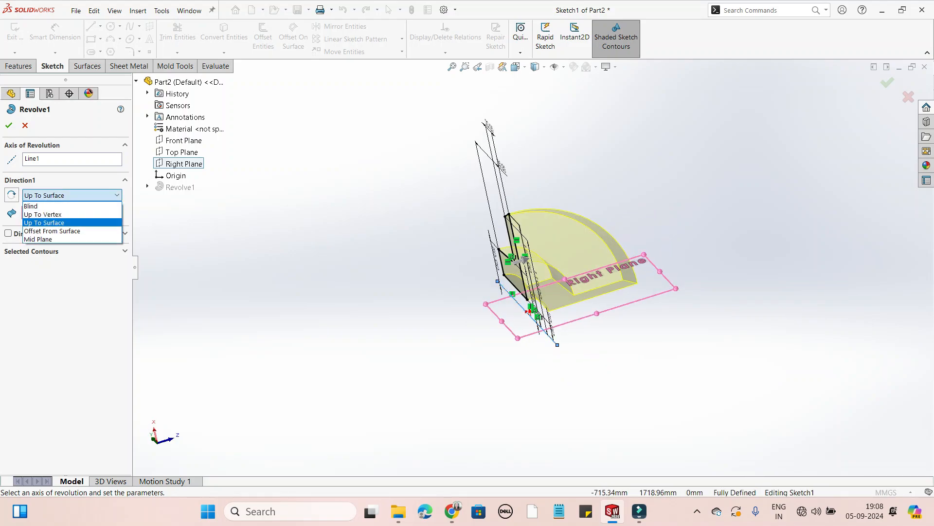
click(52, 230)
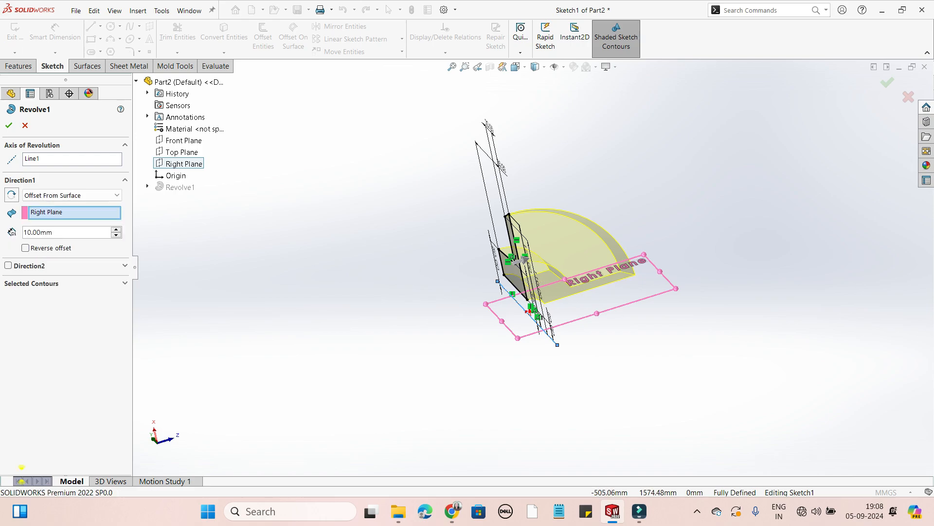
mouse_move(491, 283)
middle_down()
mouse_move(506, 253)
mouse_move(512, 263)
mouse_move(525, 244)
mouse_move(515, 242)
middle_up()
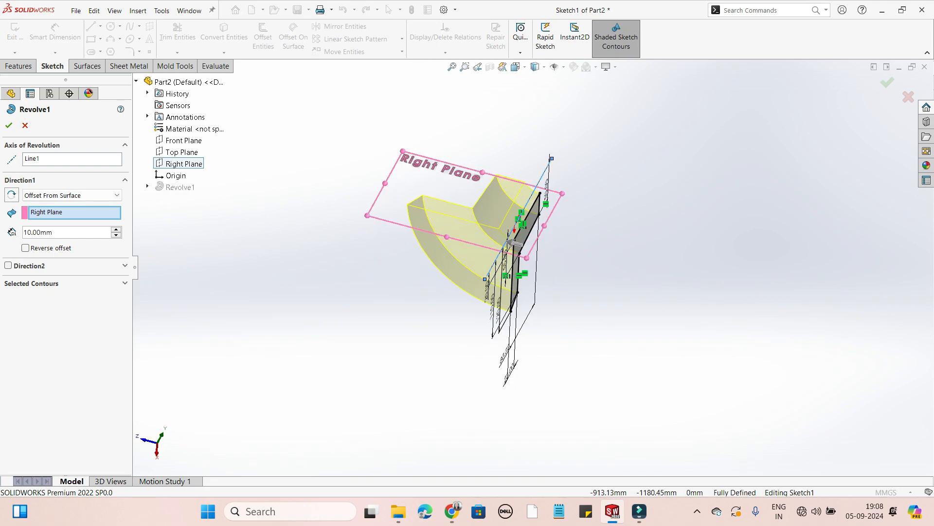
Set the offset distance from the Right Plane to 15 mm and accept the revolve.
double_click(38, 232)
text(15)
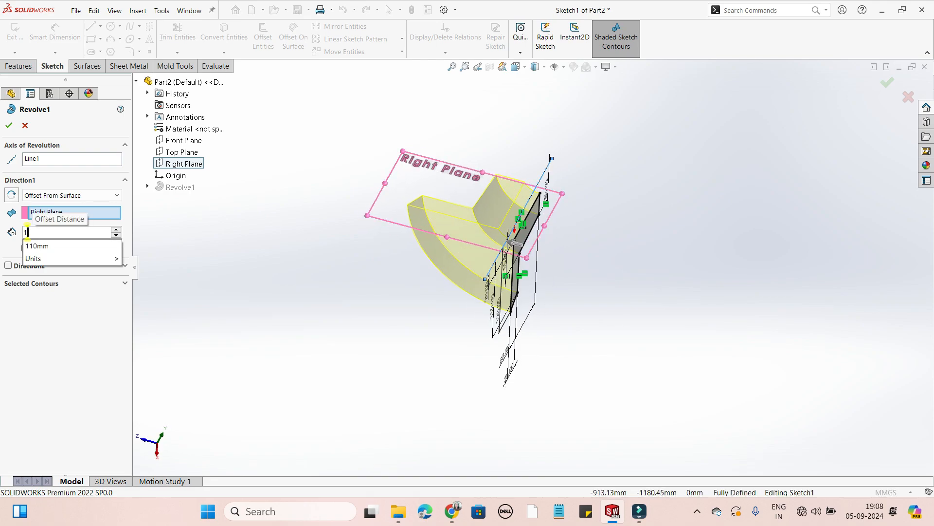
key(Return)
mouse_move(655, 248)
middle_down()
mouse_move(691, 292)
mouse_move(651, 286)
mouse_move(667, 273)
middle_up()
scroll(512, 252, down, 5)
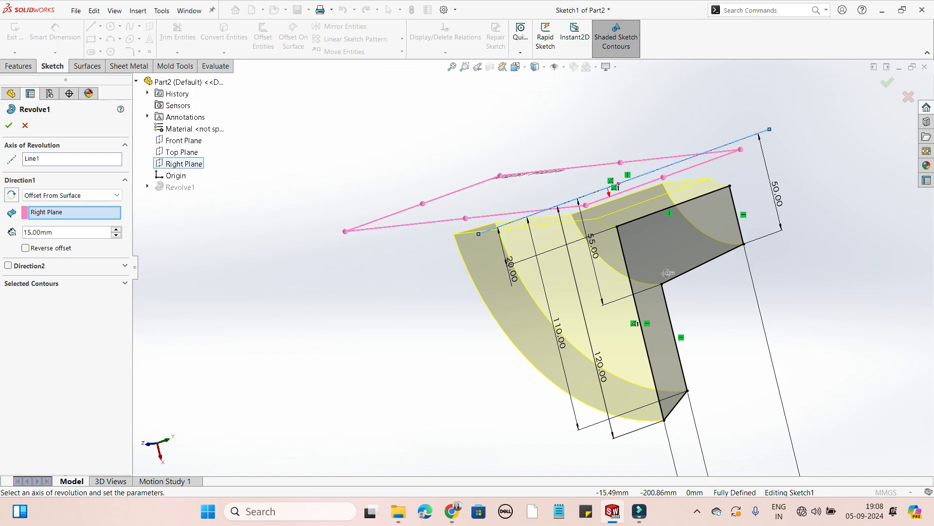
mouse_move(668, 273)
middle_down()
mouse_move(655, 282)
mouse_move(662, 267)
mouse_move(768, 283)
mouse_move(661, 277)
middle_up()
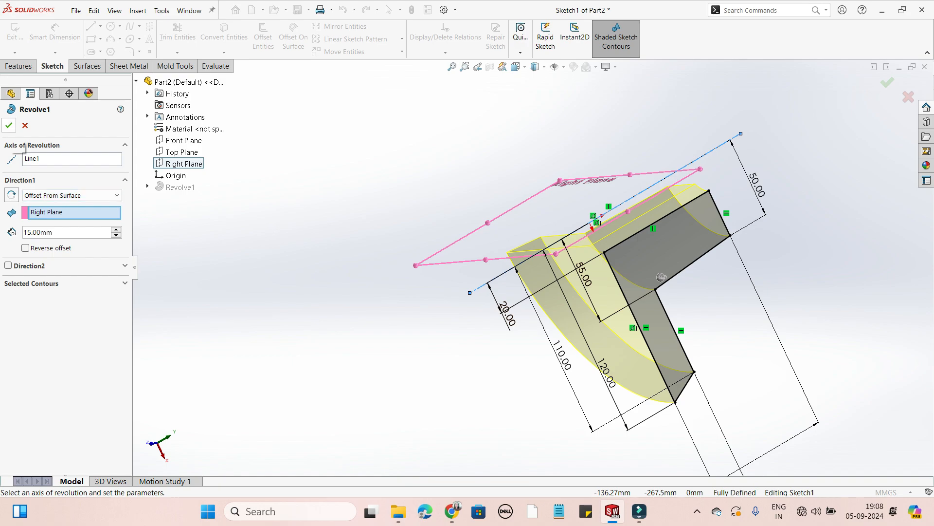
click(9, 125)
middle_drag(583, 273, 543, 258)
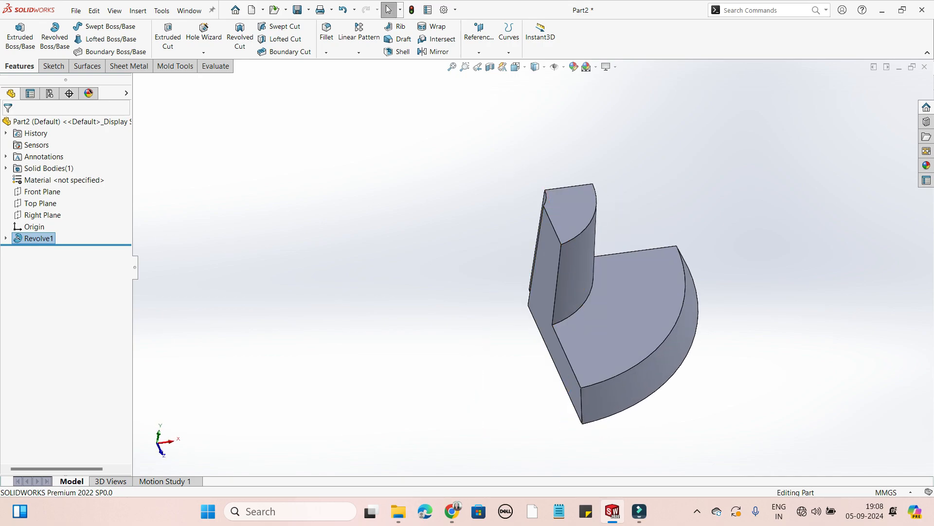
Highlight the Right Plane and examine the gap between it and the end face of the revolved solid.
click(41, 216)
click(70, 203)
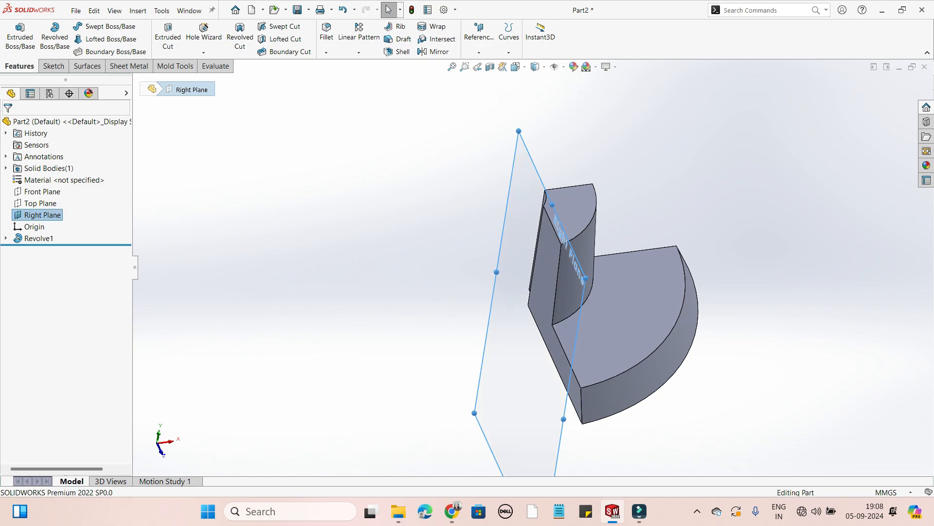
mouse_move(419, 253)
middle_down()
mouse_move(480, 244)
mouse_move(385, 263)
middle_up()
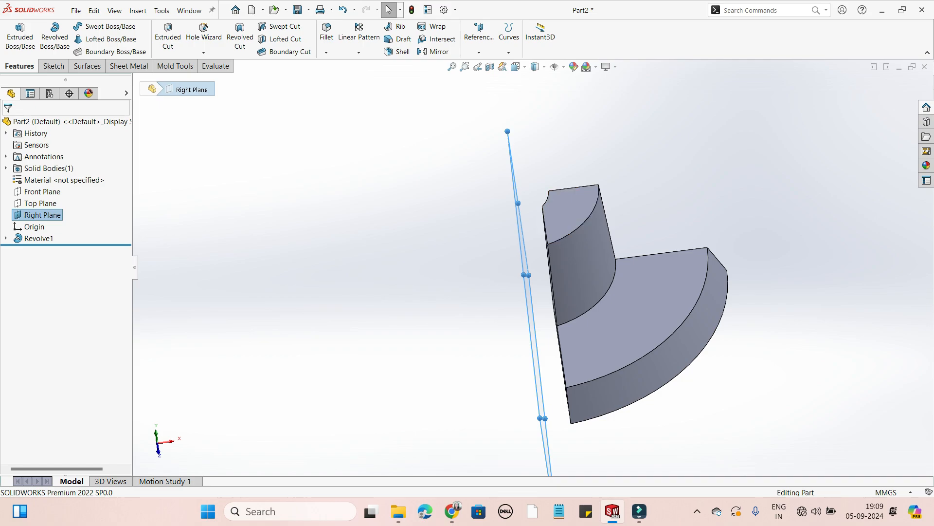
middle_drag(545, 244, 578, 257)
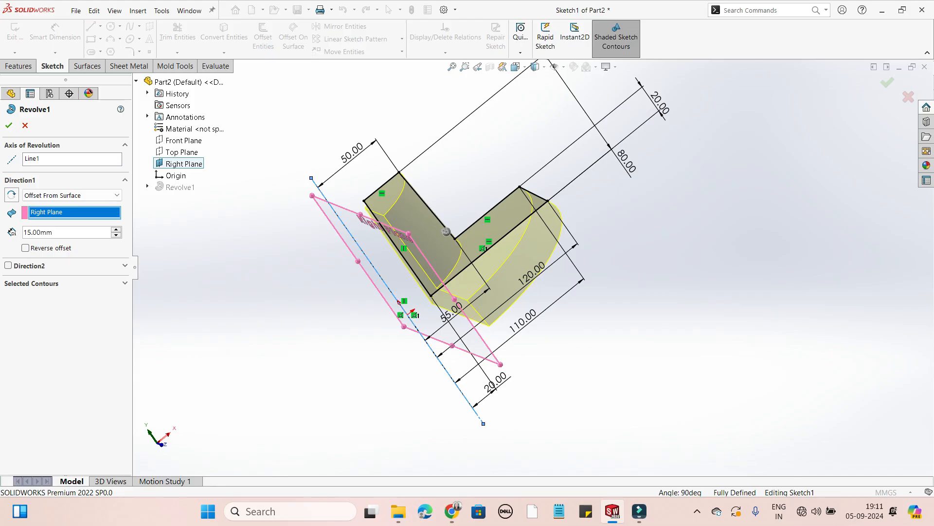
Change the revolve's Direction 1 end condition to Mid Plane and set its angle to 40°.
click(71, 195)
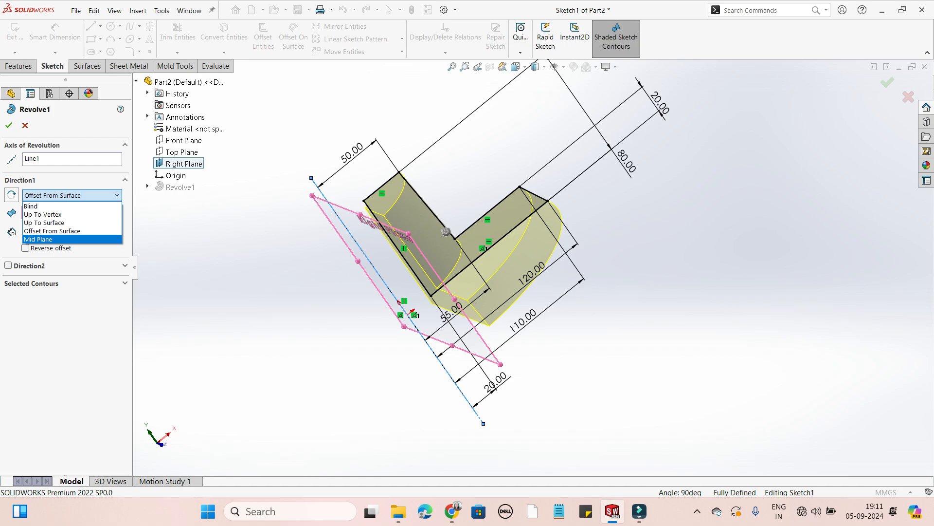
click(59, 239)
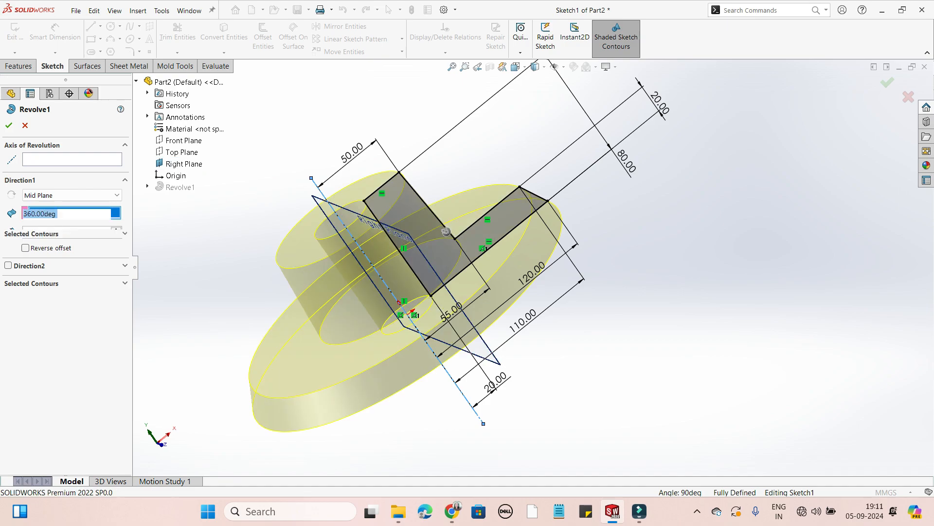
middle_drag(312, 292, 327, 267)
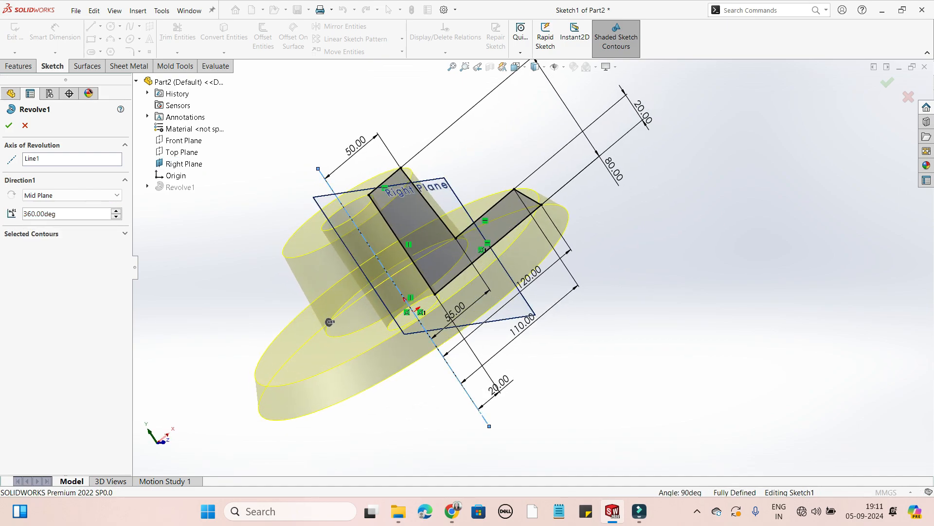
middle_drag(330, 321, 358, 326)
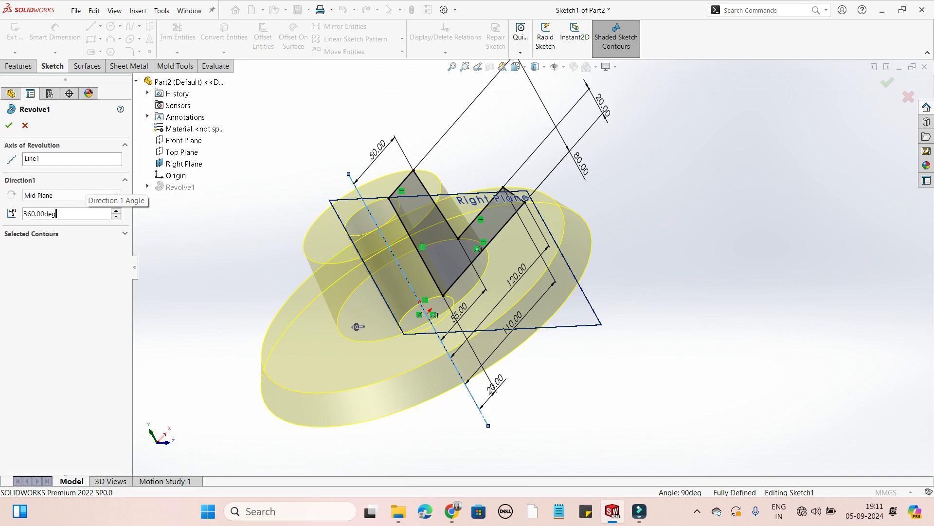
double_click(58, 213)
text(40)
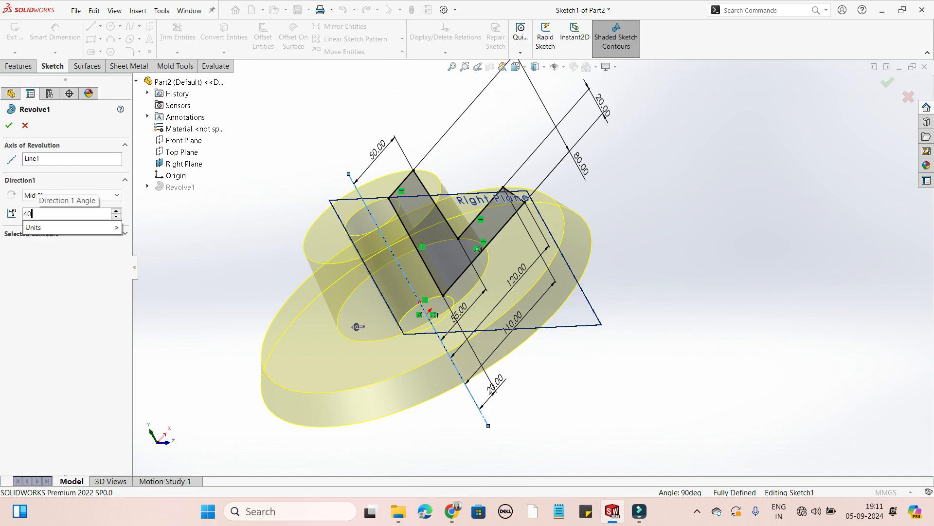
key(Return)
middle_drag(470, 233, 419, 249)
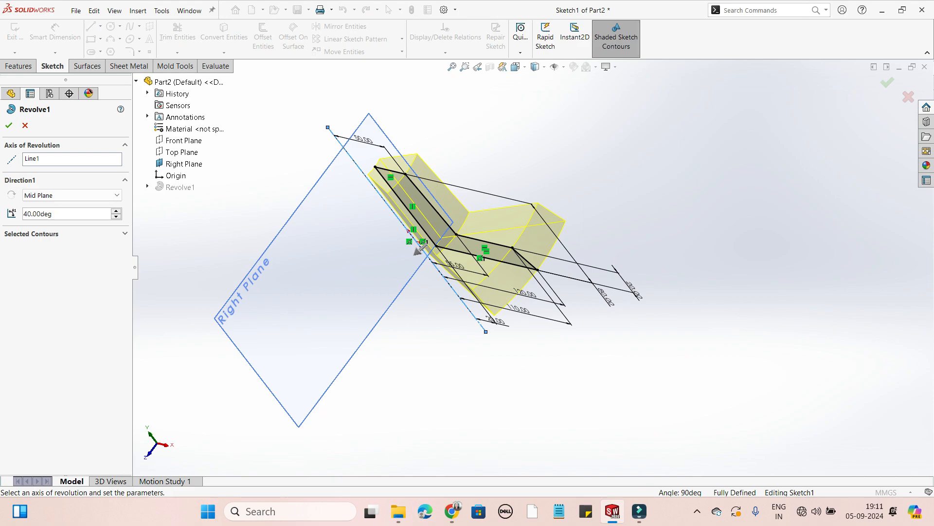
Set the Mid Plane revolve's angle to 60° and examine how the preview extends on both sides of the sketch.
double_click(52, 213)
text(60)
key(Return)
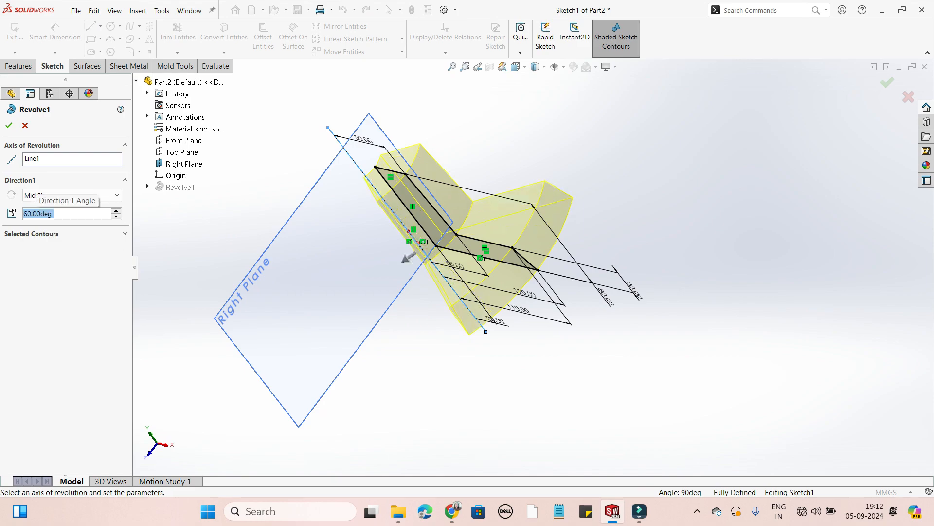
middle_drag(438, 273, 450, 248)
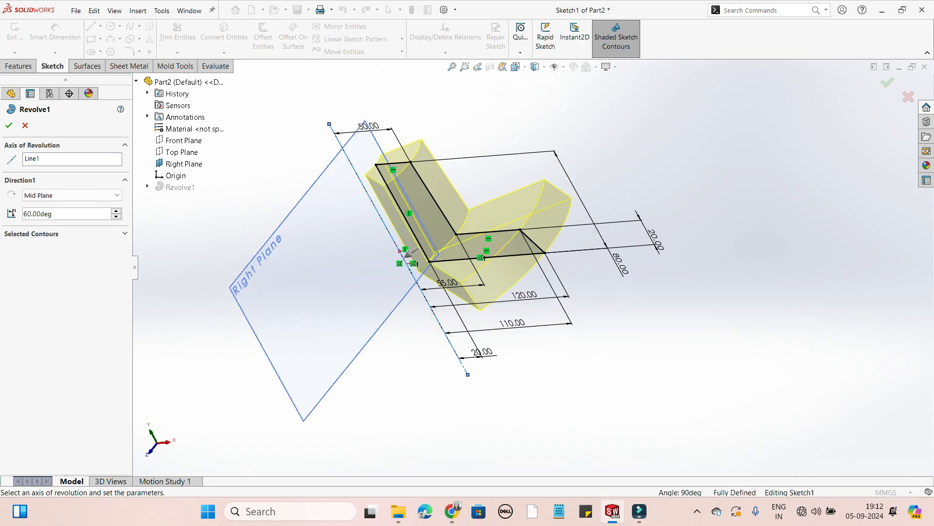
click(68, 196)
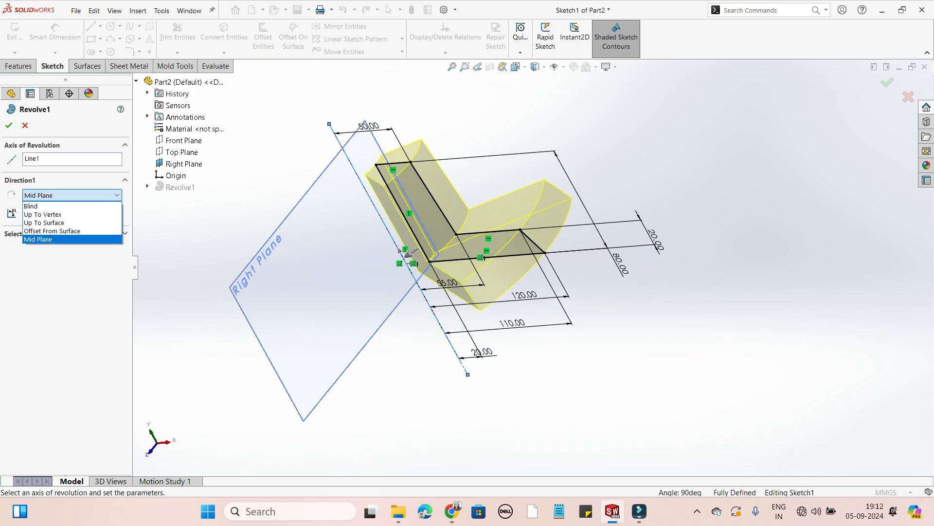
click(38, 239)
mouse_move(438, 263)
middle_down()
mouse_move(413, 278)
mouse_move(429, 265)
middle_up()
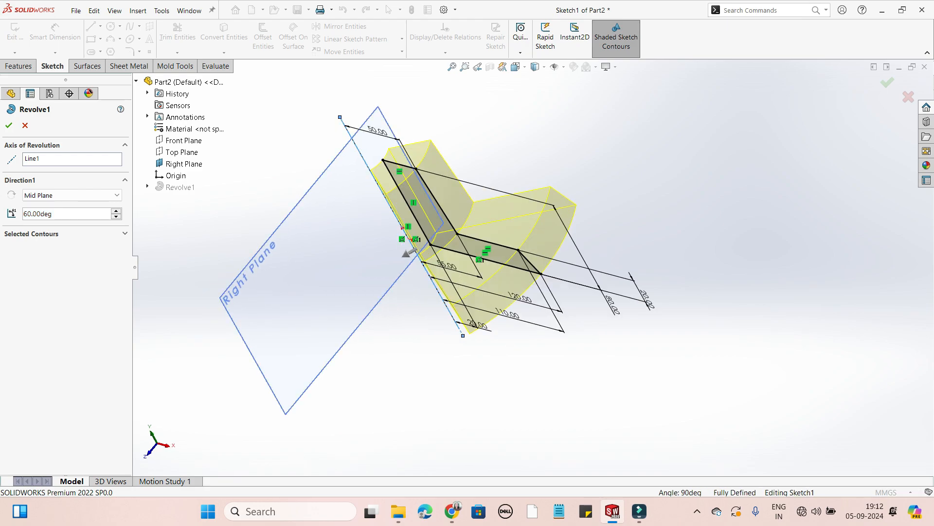
scroll(438, 229, down, 2)
middle_drag(438, 229, 425, 236)
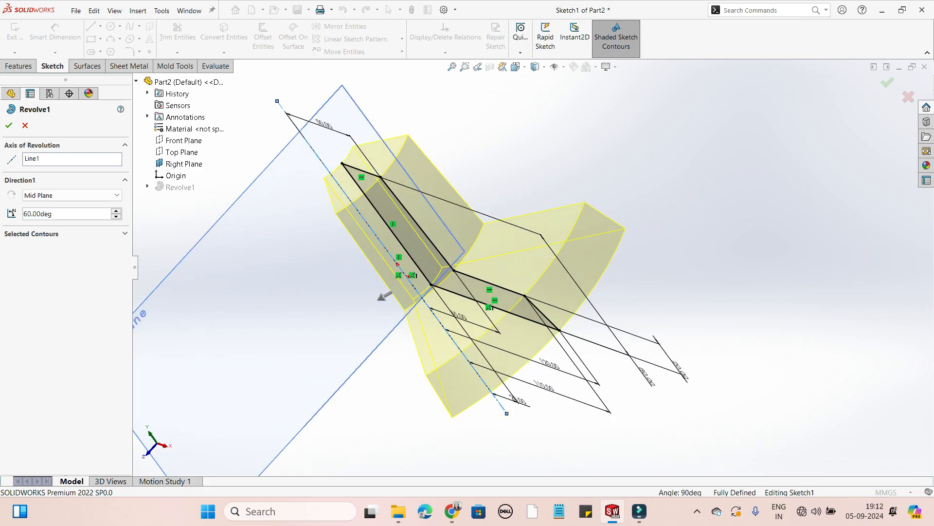
mouse_move(438, 267)
middle_down()
mouse_move(414, 279)
mouse_move(445, 257)
middle_up()
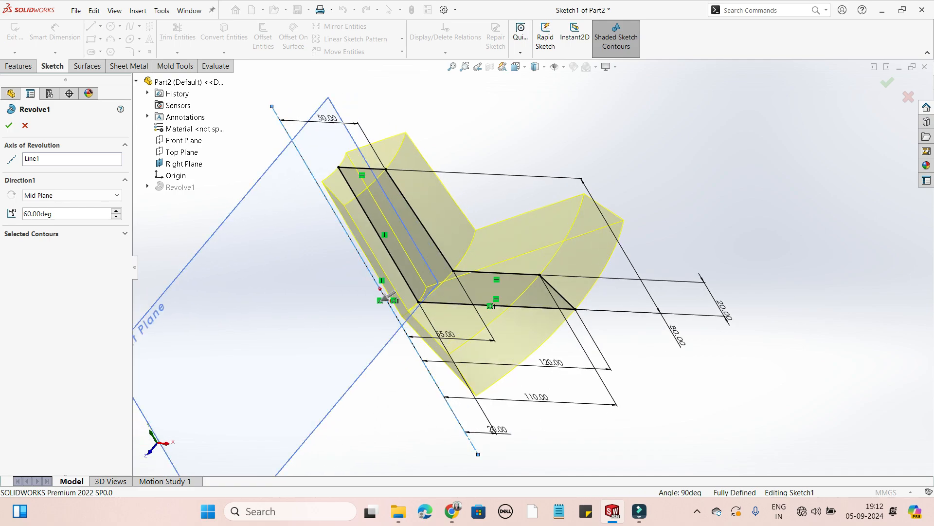
middle_drag(438, 268, 413, 273)
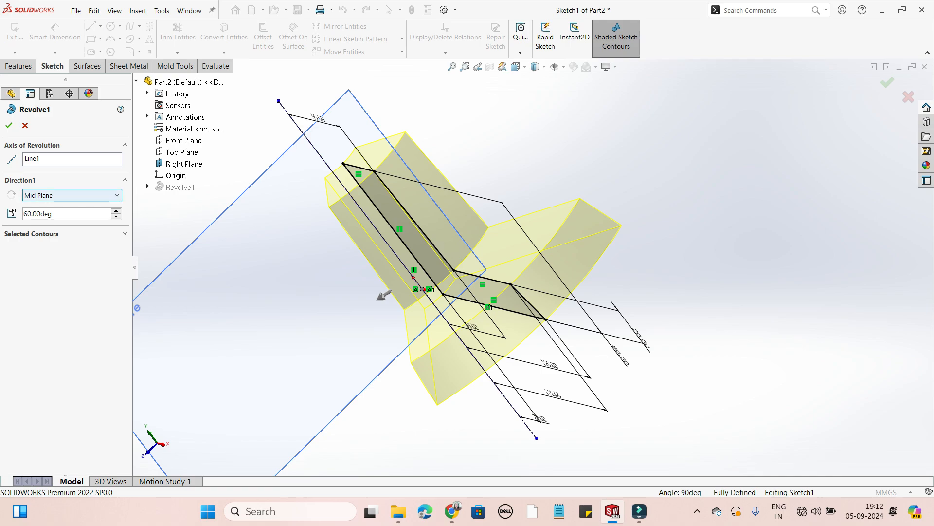
Switch the Direction 1 end condition to Blind for comparison and return it to Mid Plane.
click(71, 194)
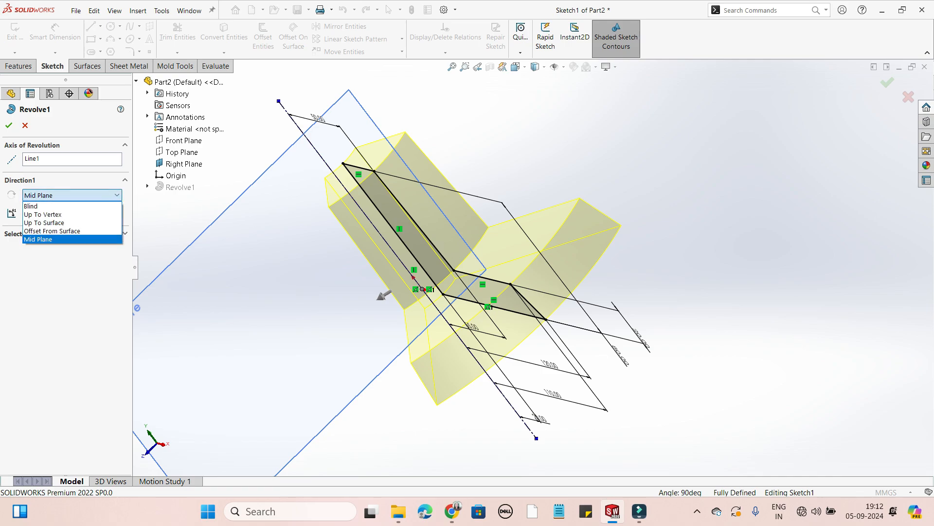
click(31, 206)
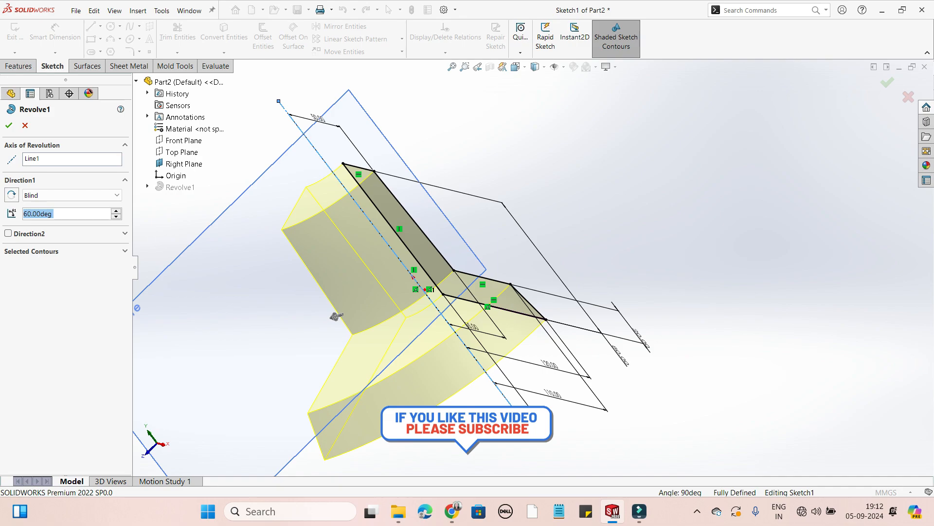
click(78, 195)
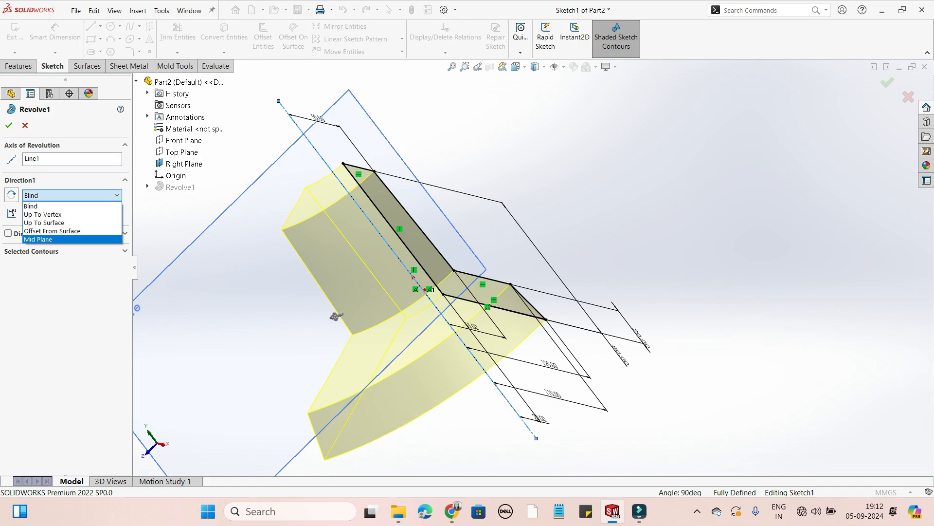
key(Return)
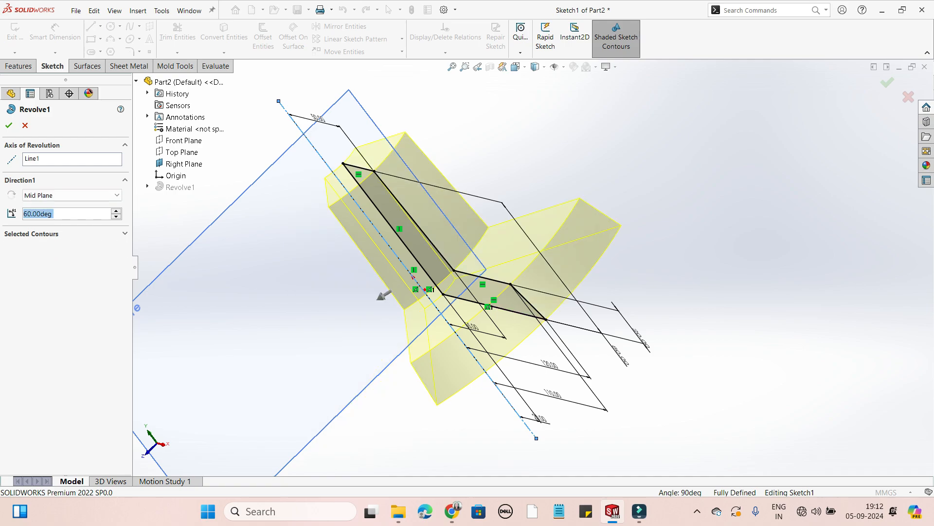
scroll(448, 316, up, 3)
mouse_move(447, 316)
middle_down()
mouse_move(497, 296)
mouse_move(440, 318)
mouse_move(497, 292)
mouse_move(453, 280)
middle_up()
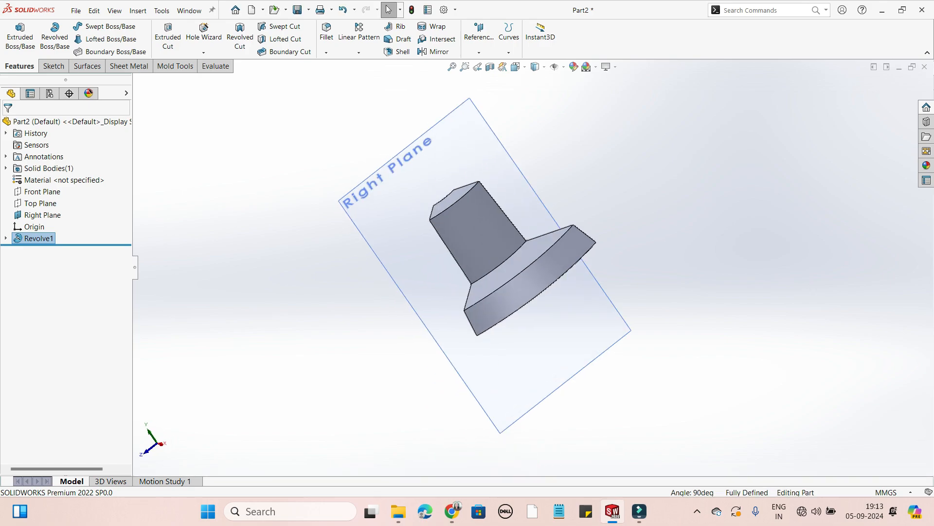
middle_drag(453, 287, 501, 289)
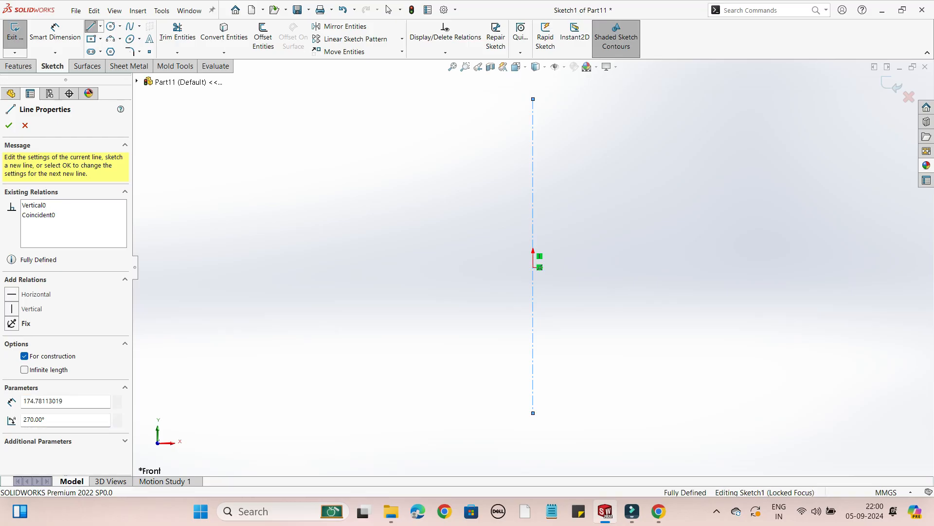
End the vertical centerline through the origin and stretch its upper endpoint further upward.
right_click(533, 358)
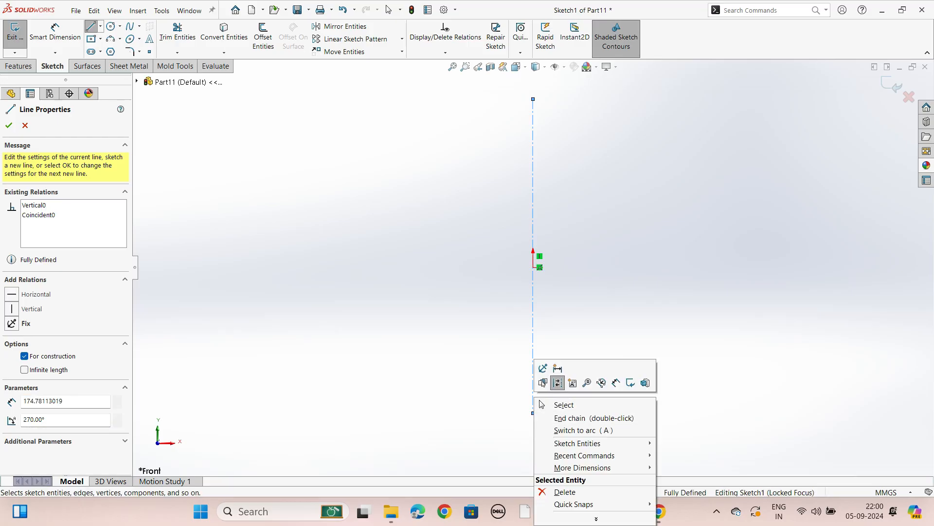
click(560, 417)
click(534, 99)
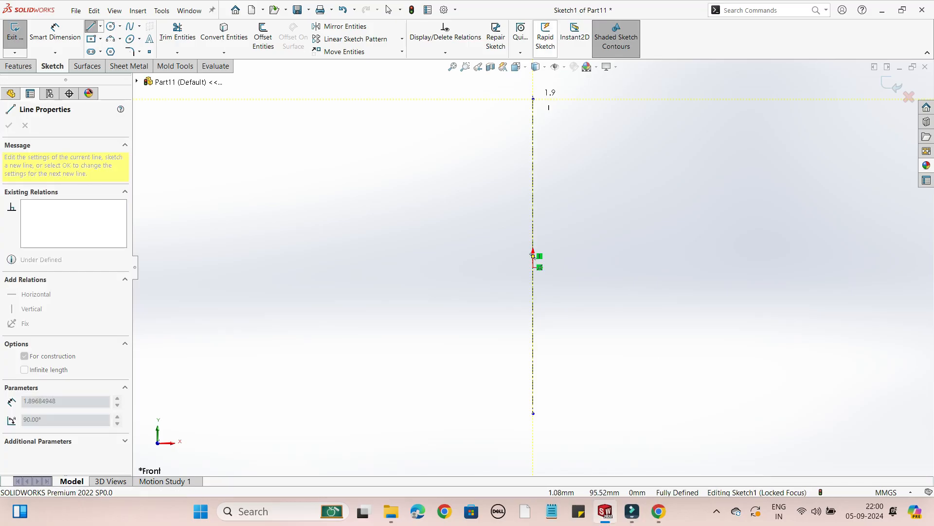
scroll(559, 178, up, 1)
scroll(563, 166, up, 3)
scroll(565, 152, down, 3)
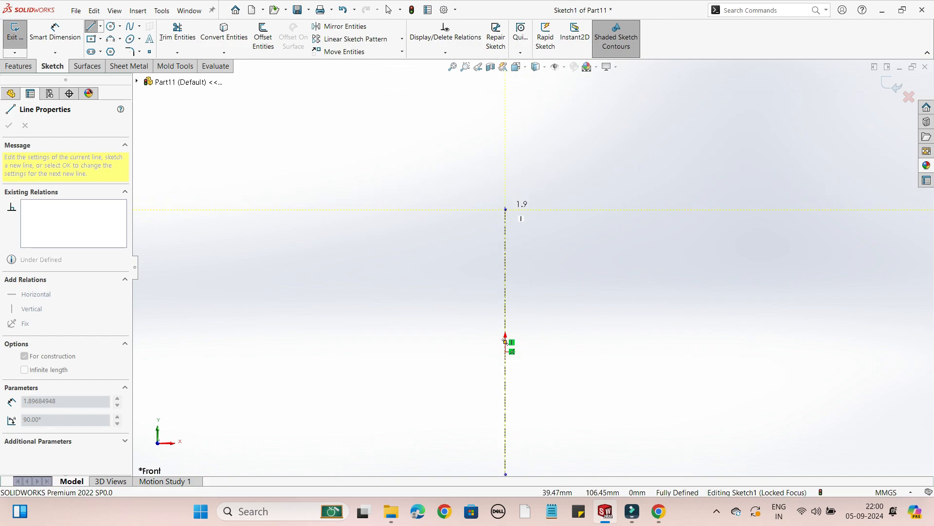
key(Escape)
drag(506, 210, 509, 116)
key(Escape)
Draw an open profile: a horizontal line about 82 mm long from the origin and an outward-sloping line about 130 mm long at about 69°.
click(91, 26)
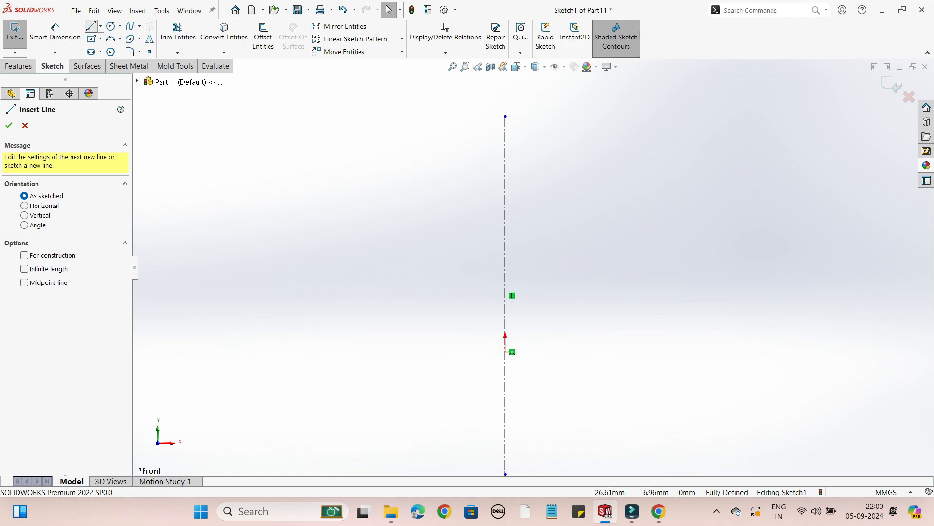
click(506, 352)
click(630, 351)
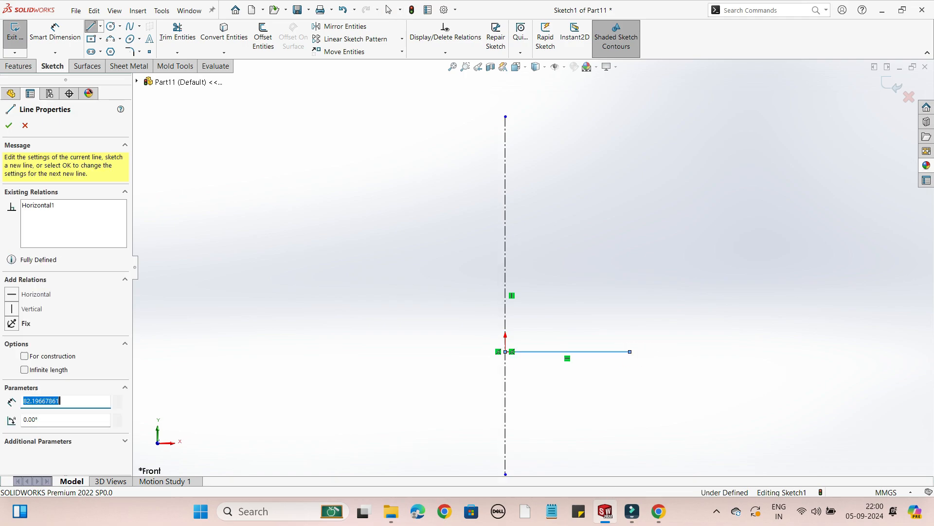
click(700, 167)
right_click(700, 167)
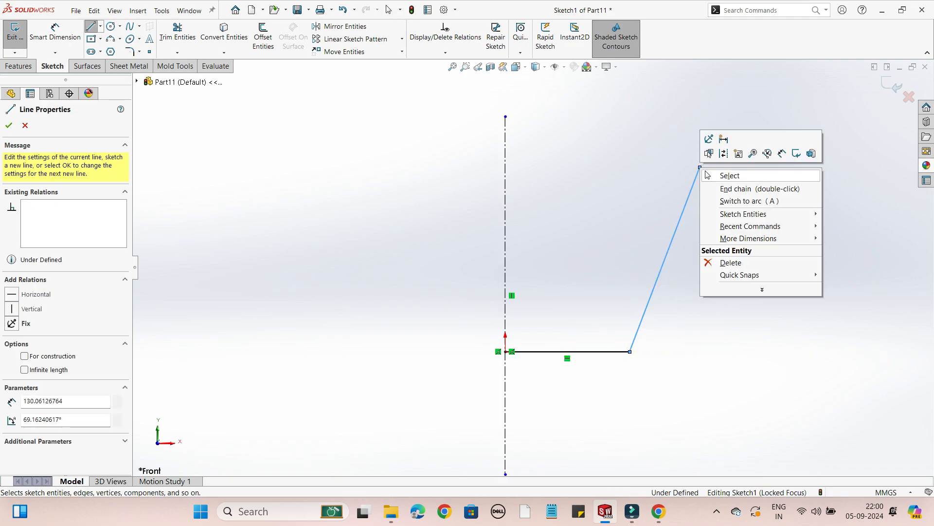
click(721, 175)
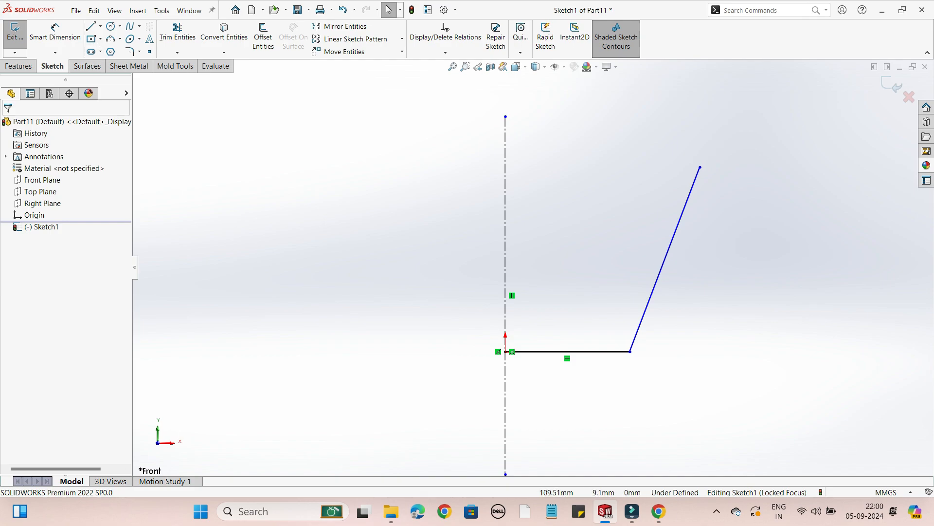
Dimension the horizontal base line of the profile to 50 mm.
click(55, 31)
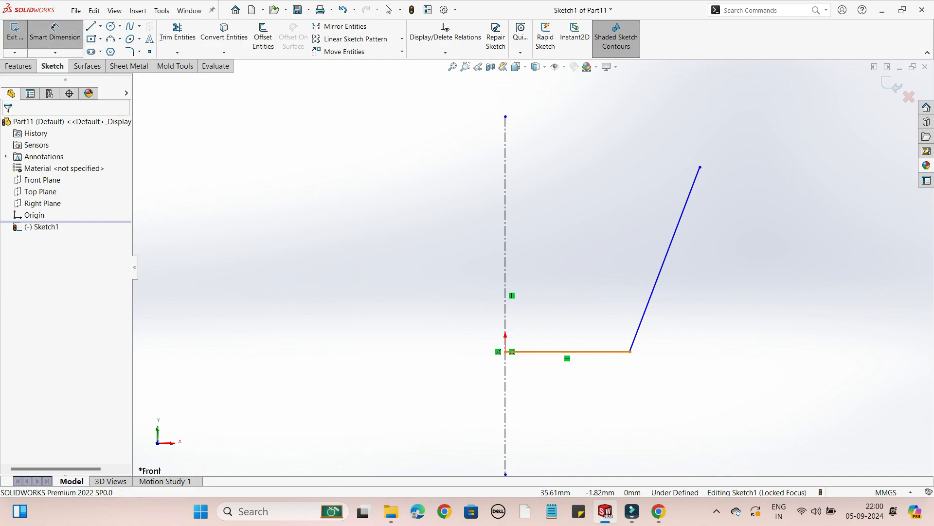
click(566, 352)
click(567, 387)
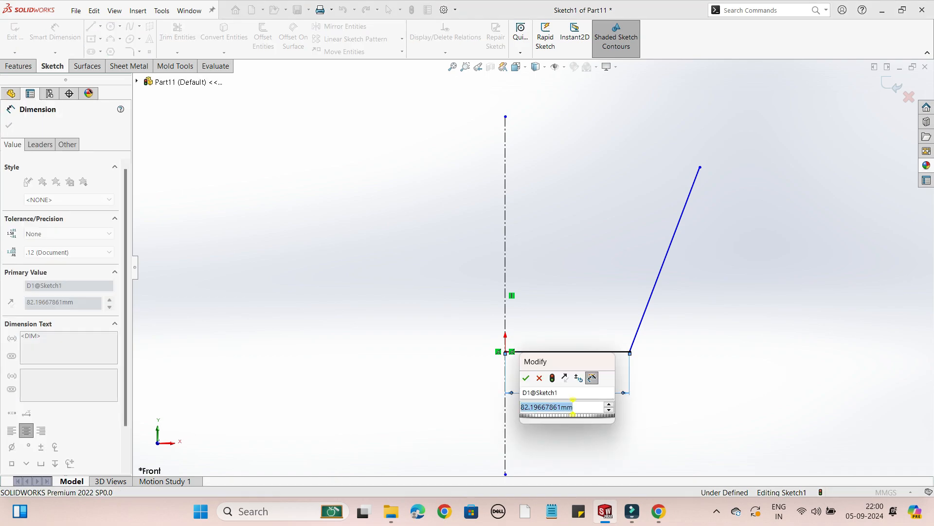
text(50)
key(Return)
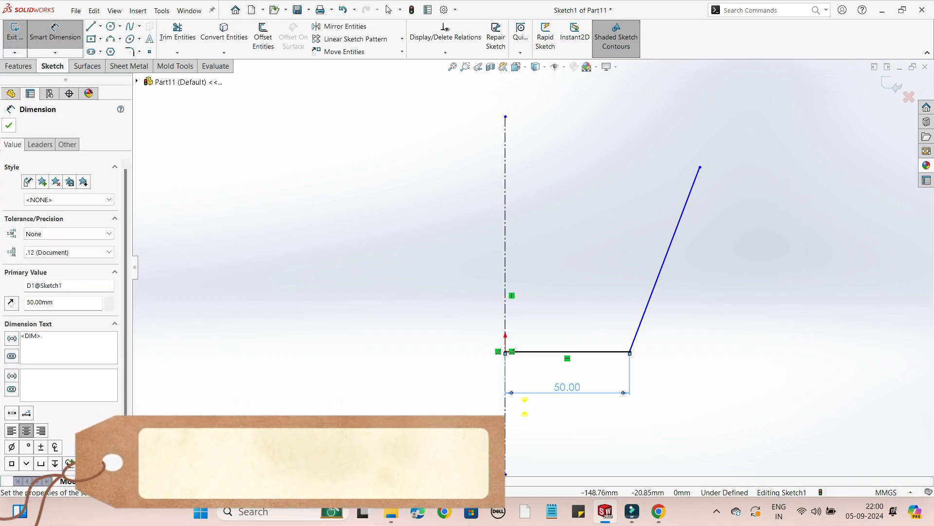
key(Escape)
Dimension the horizontal distance from the centerline to the sloped line's upper endpoint as 78 mm.
click(699, 166)
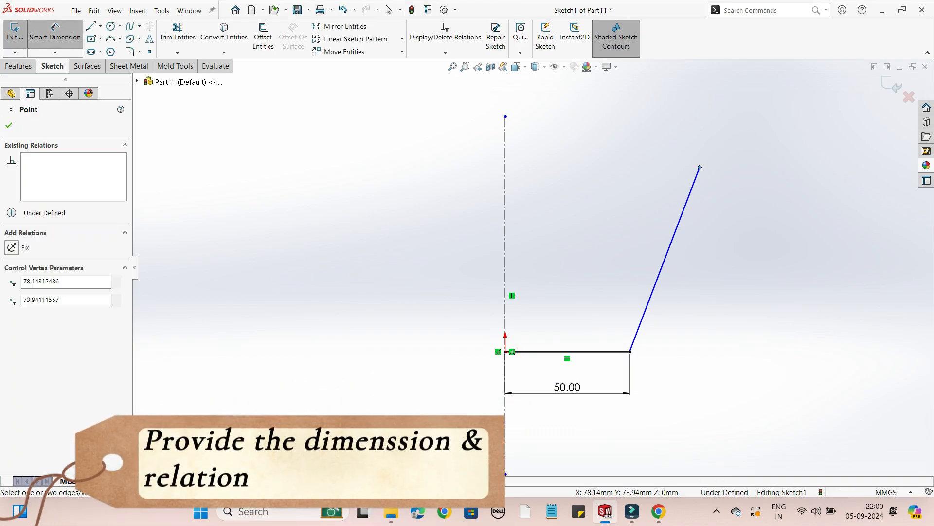
click(505, 168)
click(533, 120)
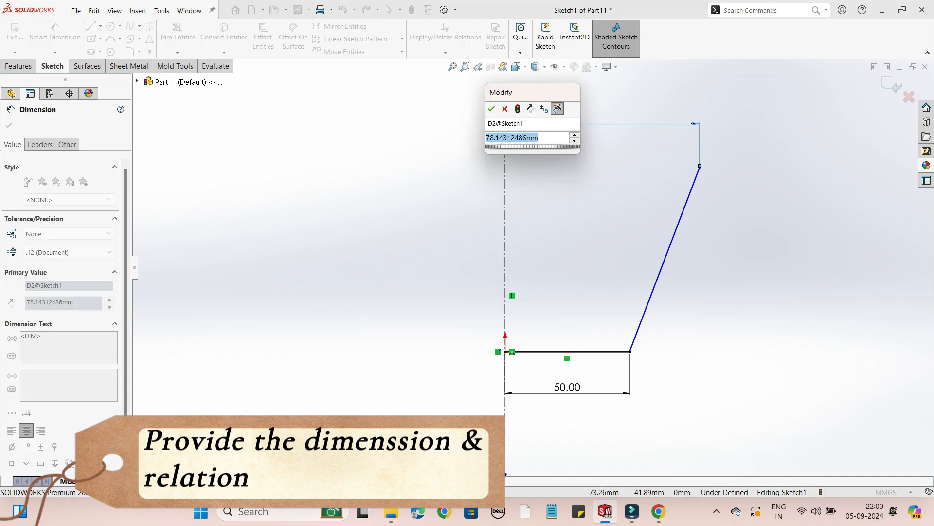
text(78)
key(Return)
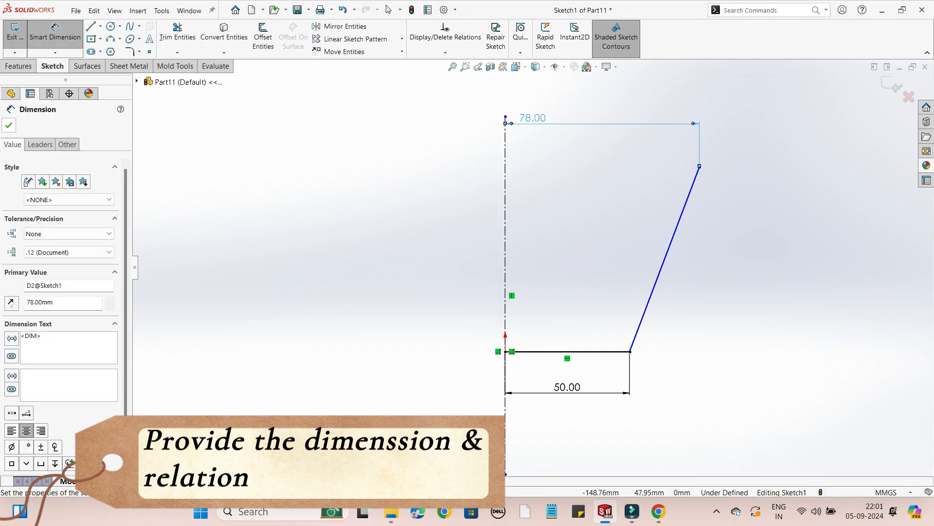
key(Escape)
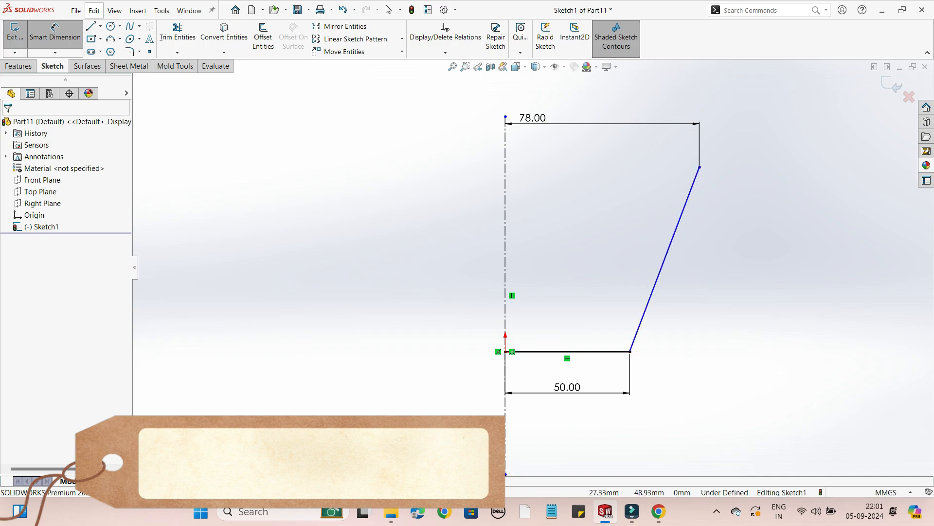
Dimension the vertical distance from the origin to the sloped line's upper endpoint as 78 mm.
click(700, 167)
click(506, 351)
click(764, 287)
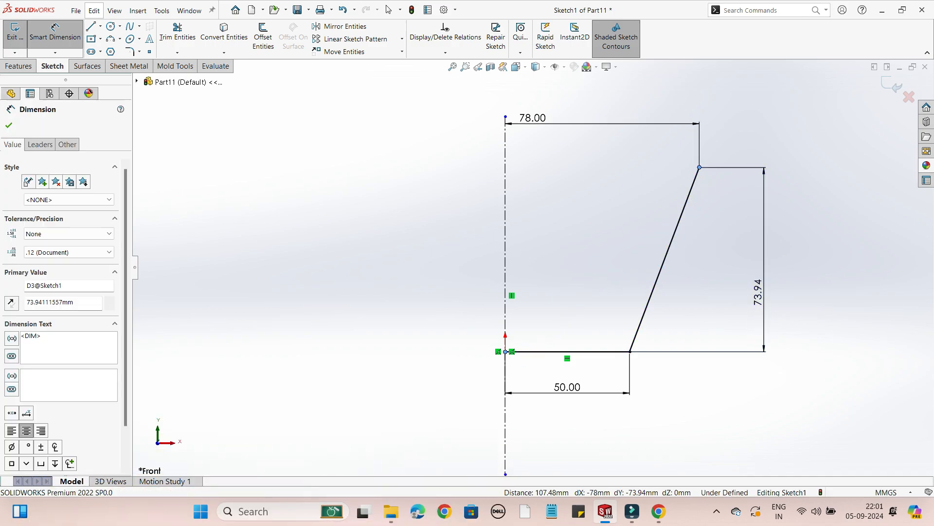
key(ctrl+a)
text(78)
key(Return)
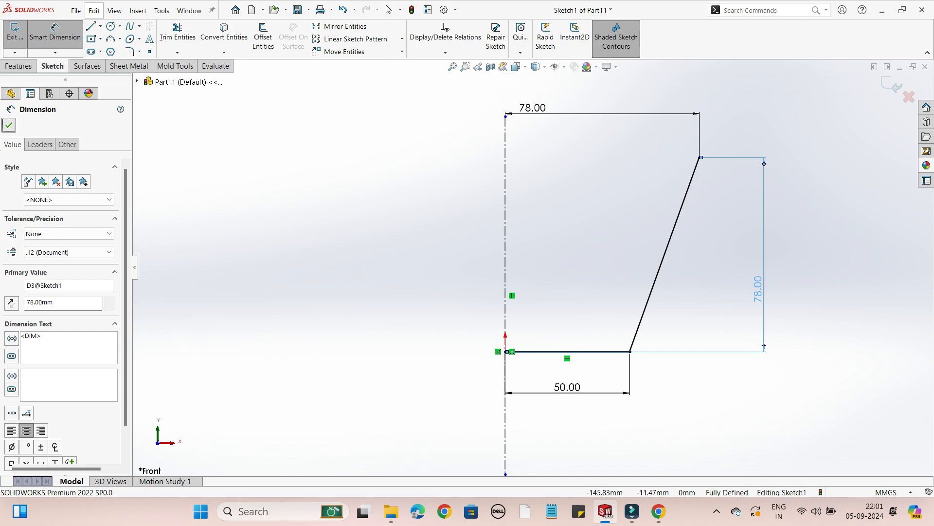
key(Escape)
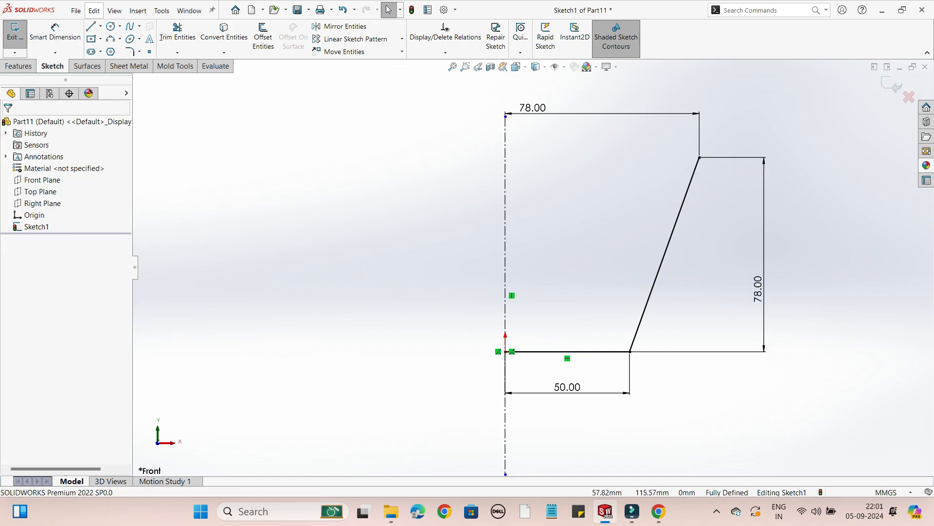
Exit the finished open-profile sketch and clear its selection.
click(891, 84)
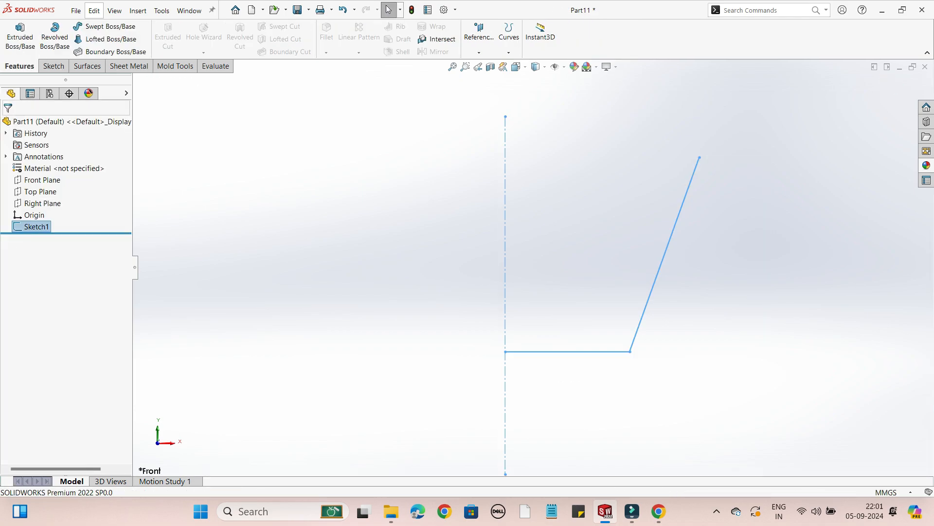
click(807, 195)
middle_drag(779, 214, 721, 248)
middle_drag(494, 253, 515, 253)
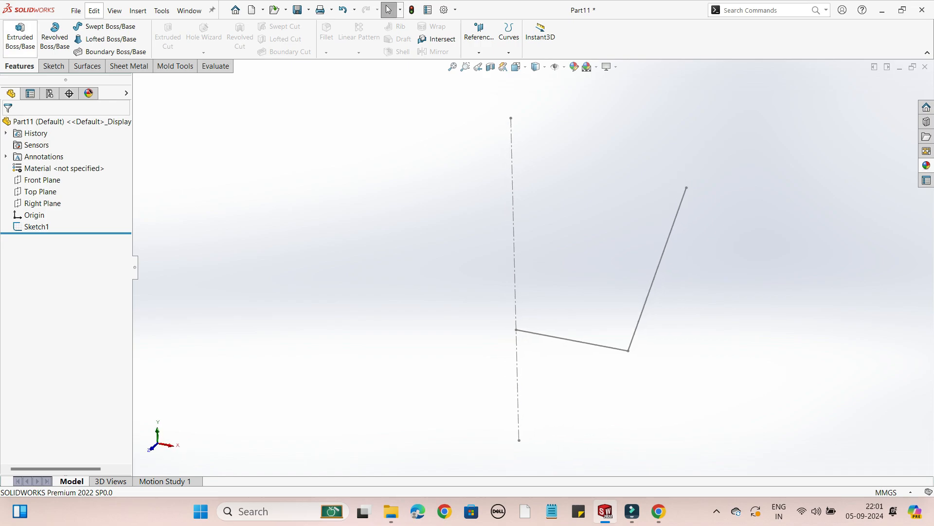
Start a 360° revolve of the open profile about the vertical centerline as a thin feature, declining automatic closing of the sketch.
click(54, 36)
click(514, 234)
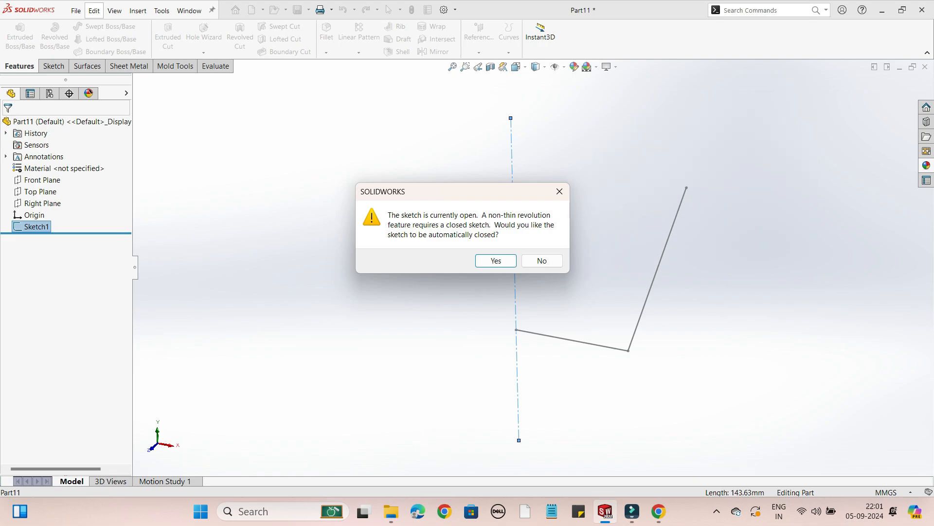
click(541, 260)
scroll(540, 260, up, 3)
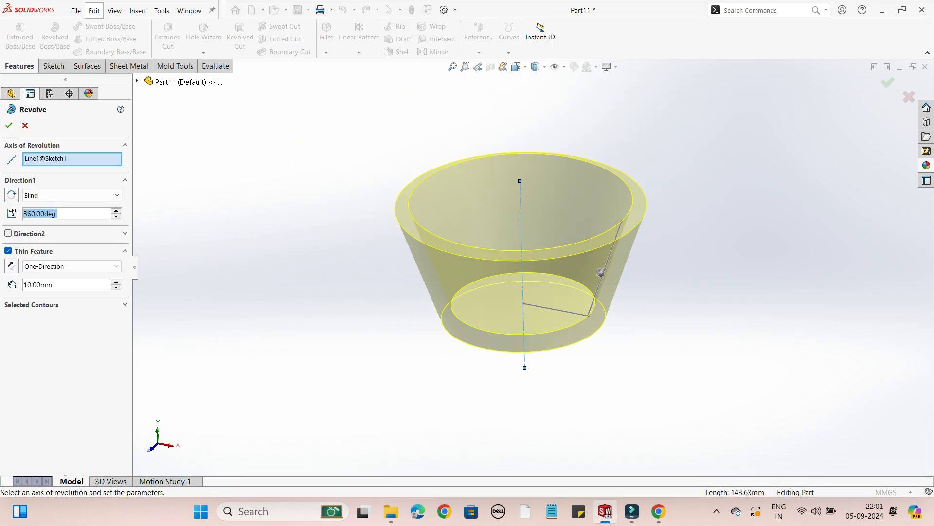
middle_drag(540, 260, 538, 233)
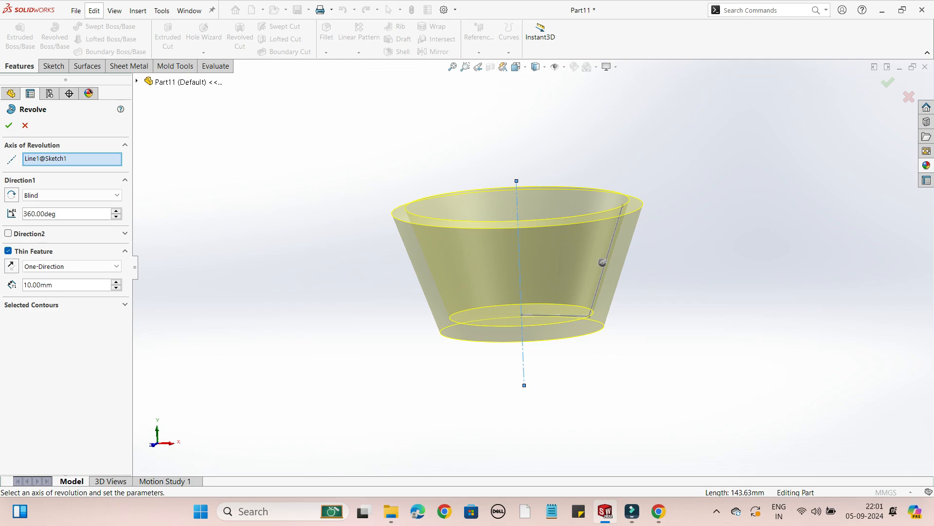
middle_drag(603, 262, 590, 277)
scroll(530, 277, down, 5)
middle_drag(530, 278, 550, 283)
Set the thin feature's type to Mid-Plane with a wall thickness of 2 mm.
click(72, 266)
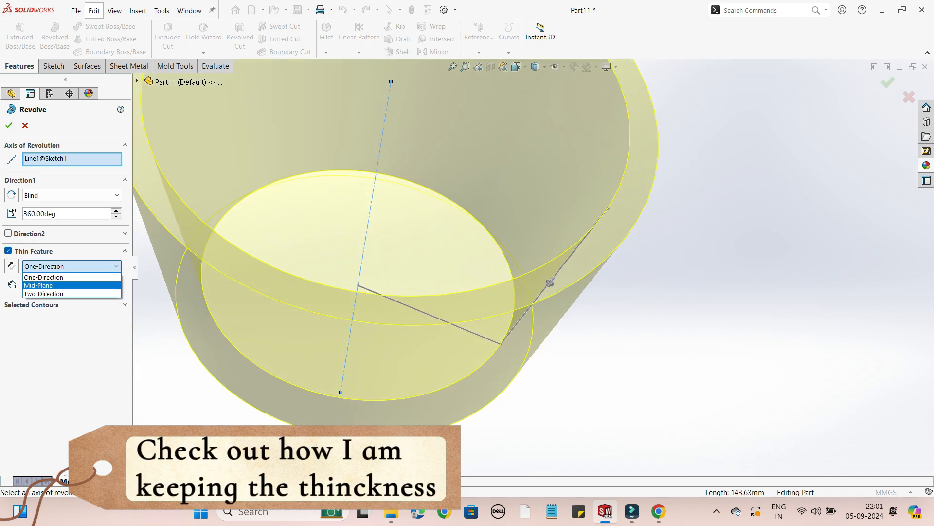
click(61, 286)
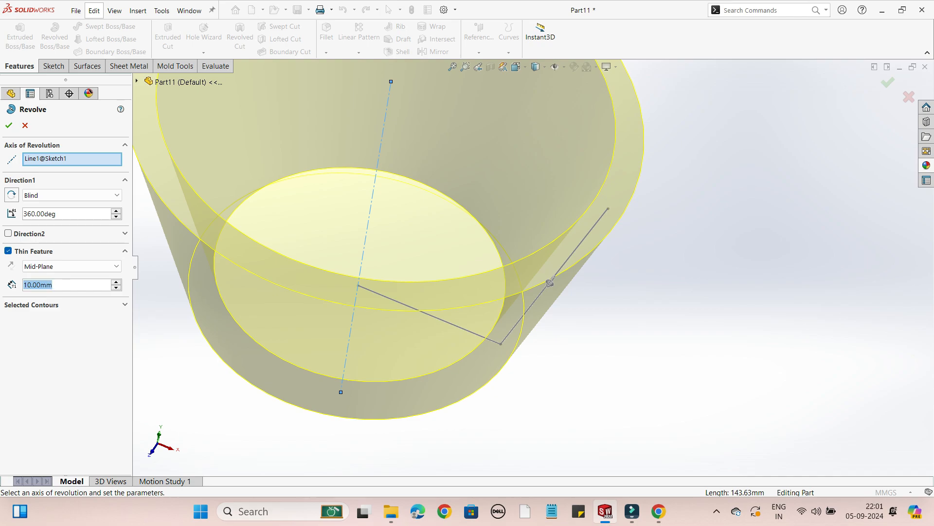
text(2)
key(Return)
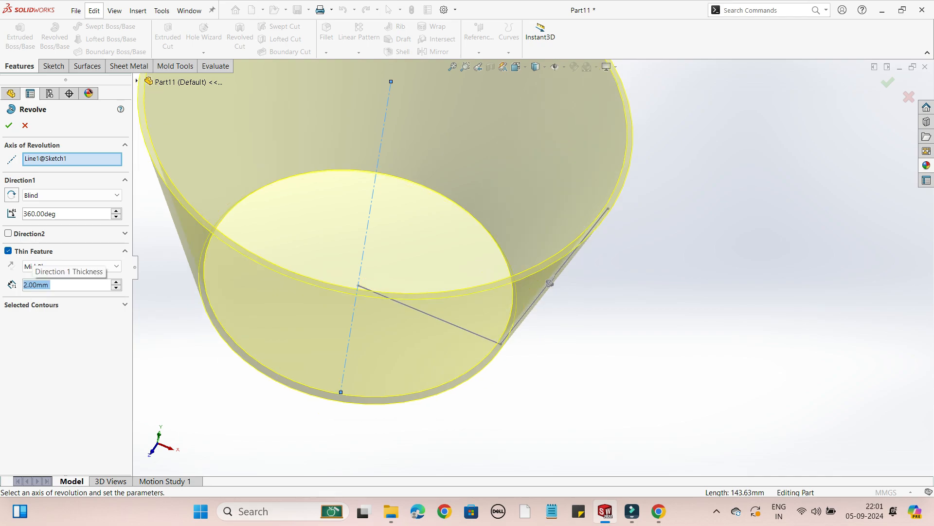
scroll(649, 184, down, 3)
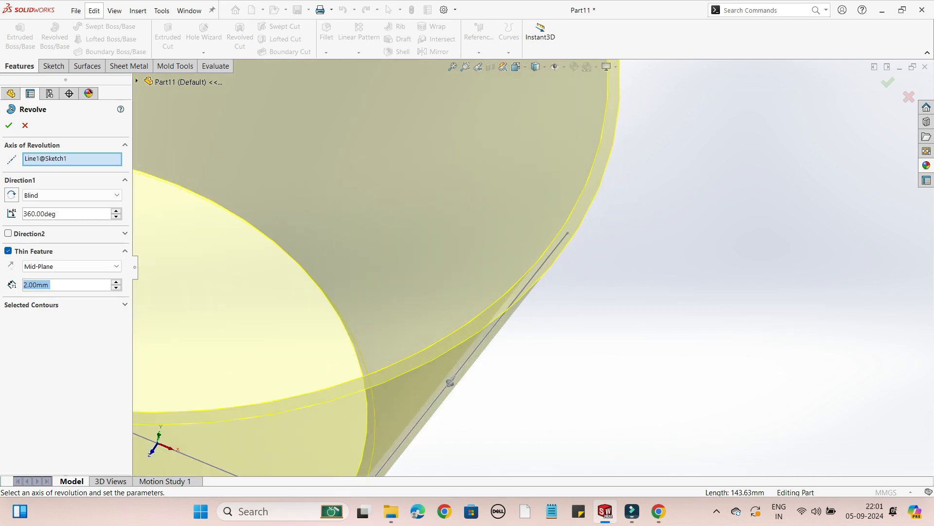
scroll(531, 270, up, 5)
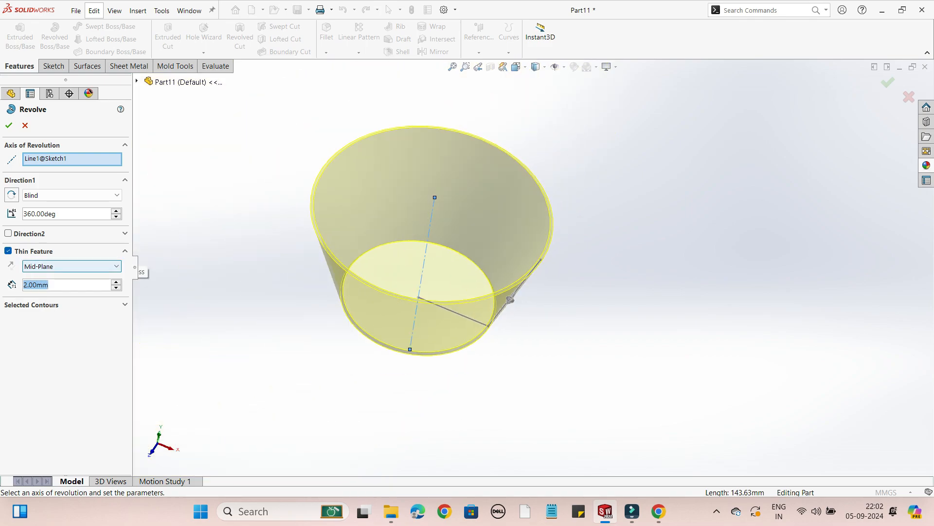
Switch the thin feature's type to Two-Direction and set the Direction 2 thickness to 2 mm.
click(72, 266)
click(72, 285)
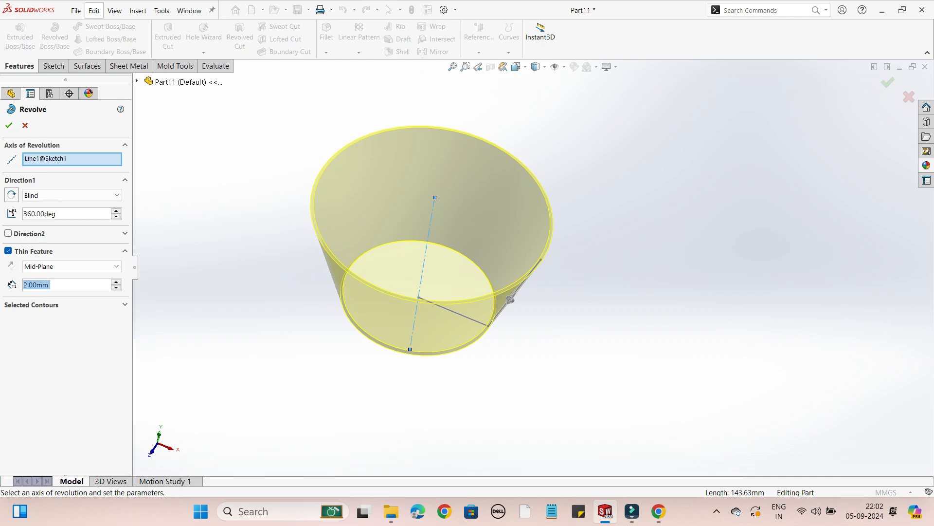
click(72, 267)
click(44, 290)
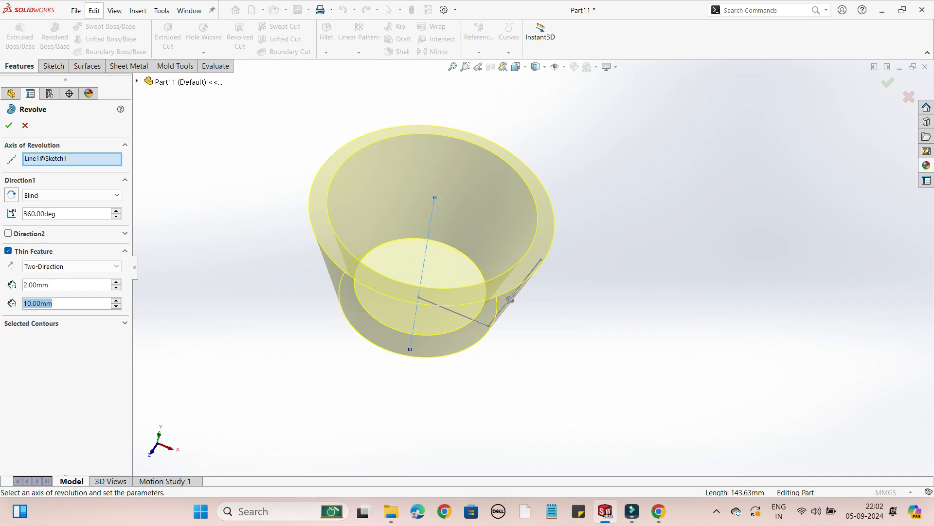
text(2)
key(Return)
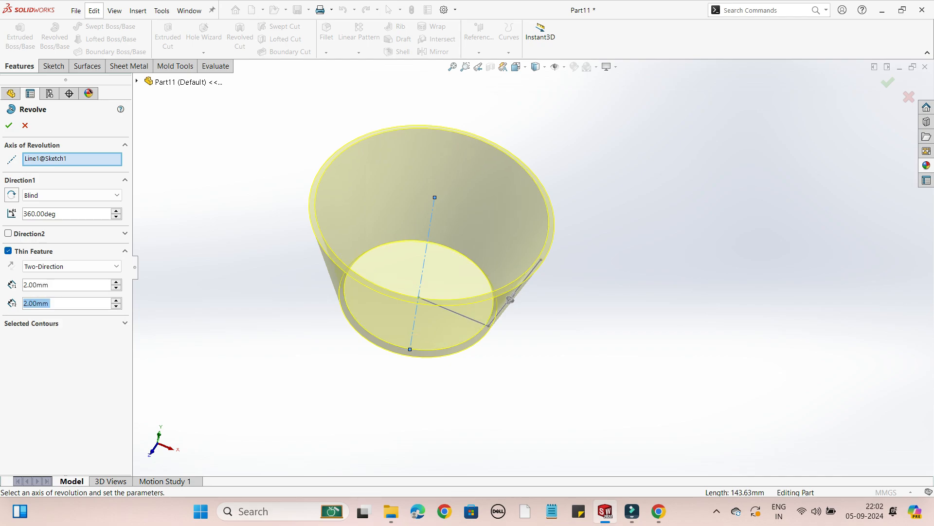
Set the Direction 2 thickness to 3 mm and complete the thin revolve of the cup.
scroll(460, 234, down, 2)
scroll(633, 258, down, 2)
mouse_move(633, 258)
middle_down()
mouse_move(579, 273)
mouse_move(596, 282)
middle_up()
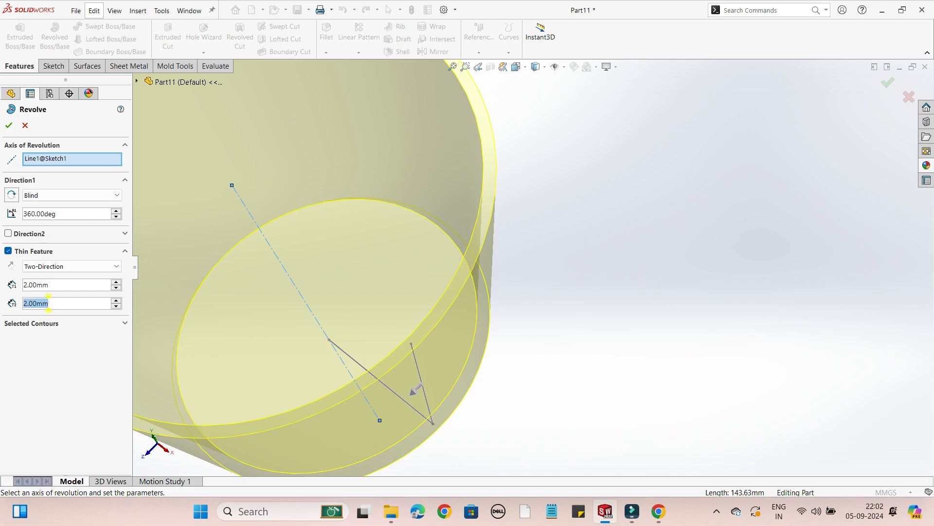
text(3)
key(Return)
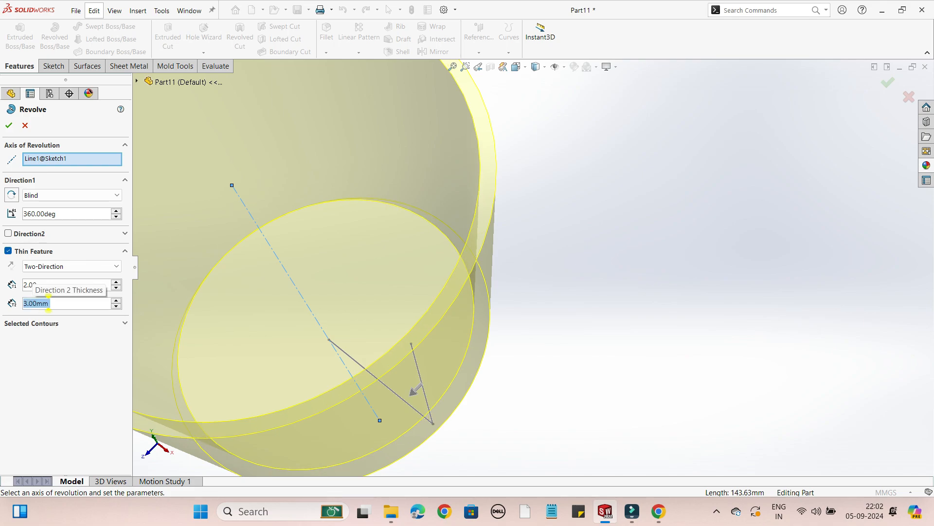
key(Return)
scroll(559, 283, up, 3)
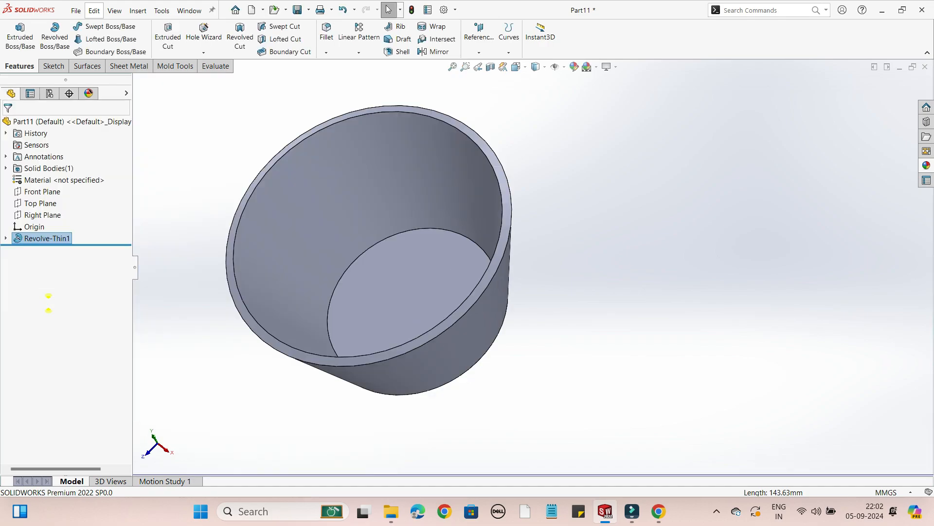
middle_drag(560, 282, 591, 195)
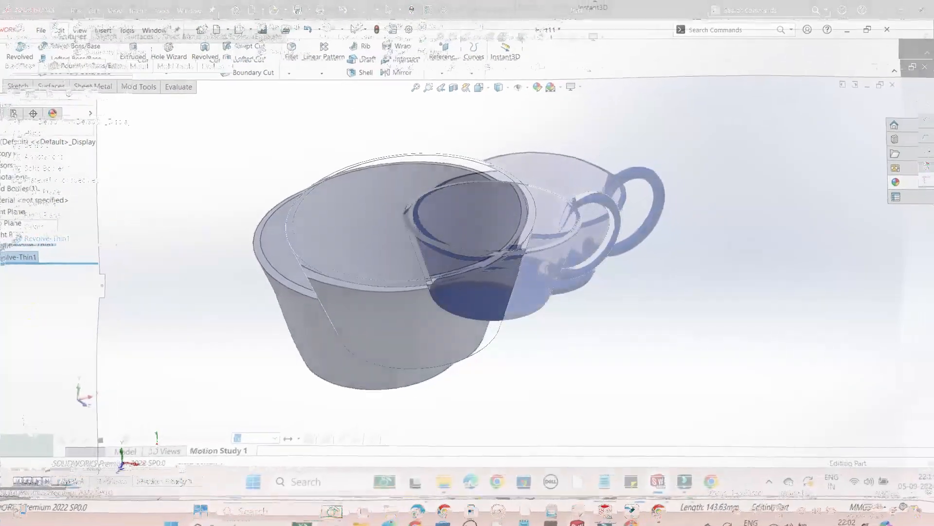